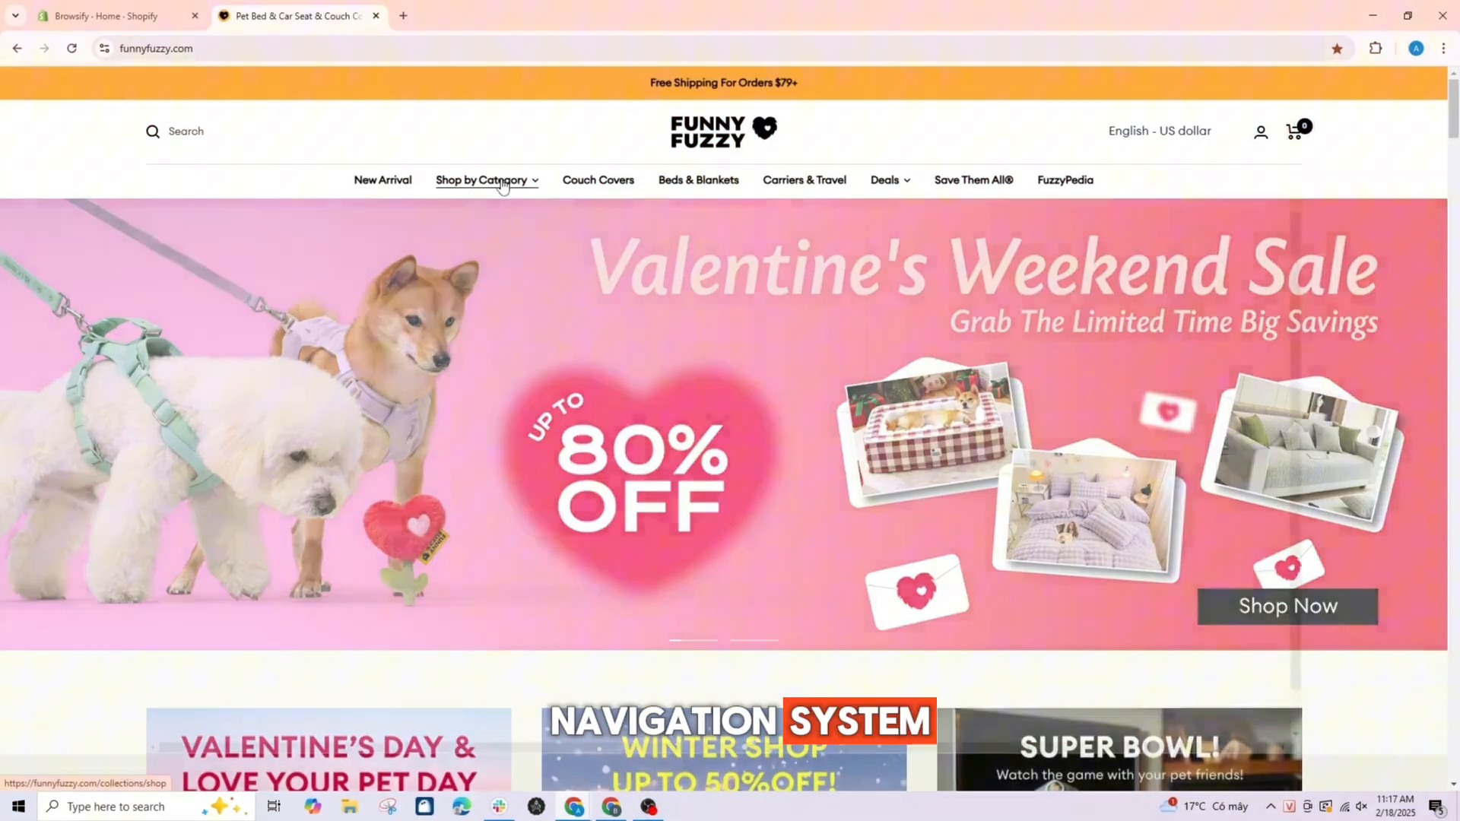
Examine the navigation bar categories on the Funny Fuzzy example store.
mouse_move(504, 185)
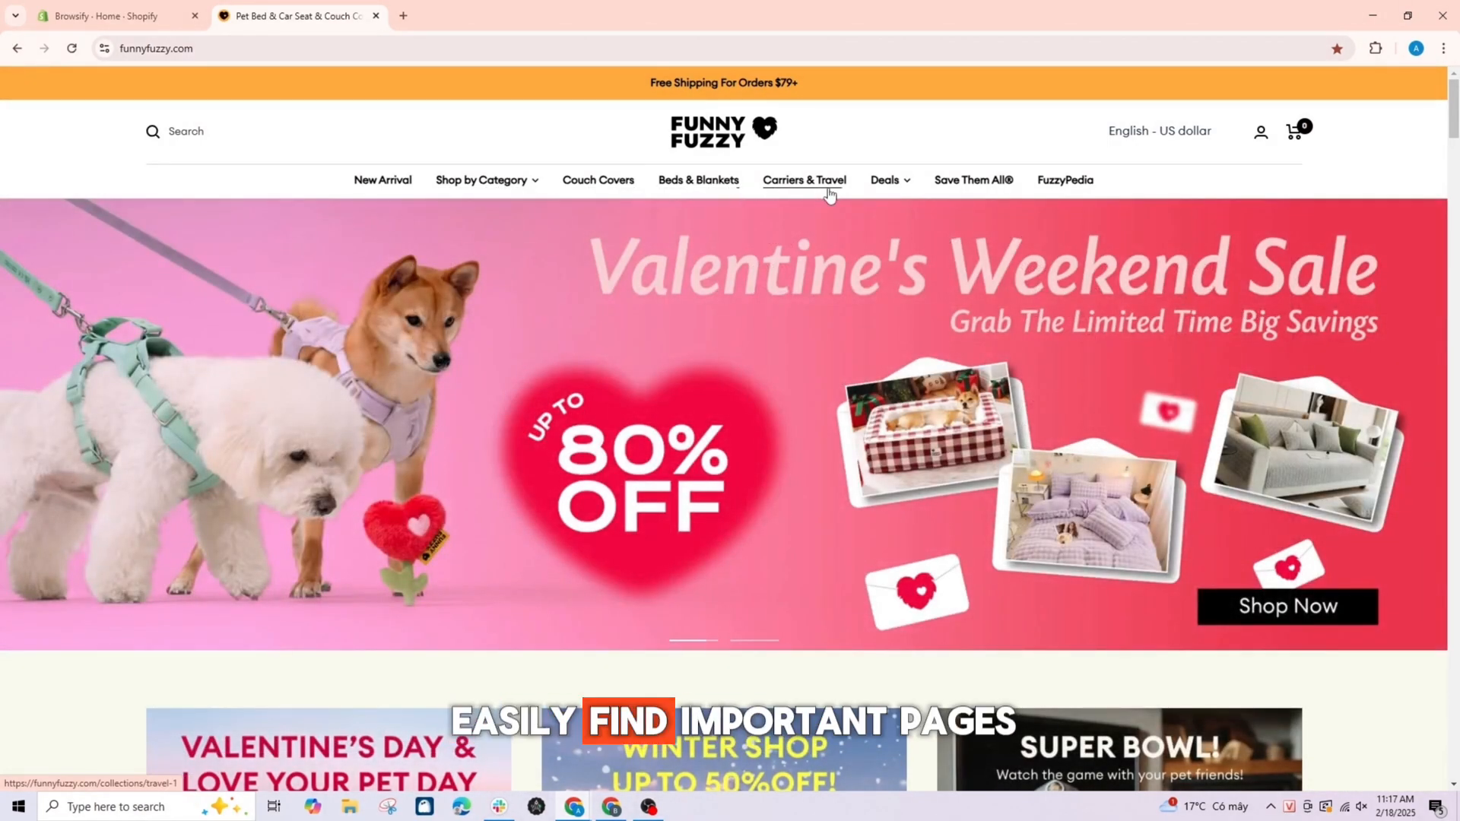
mouse_move(903, 194)
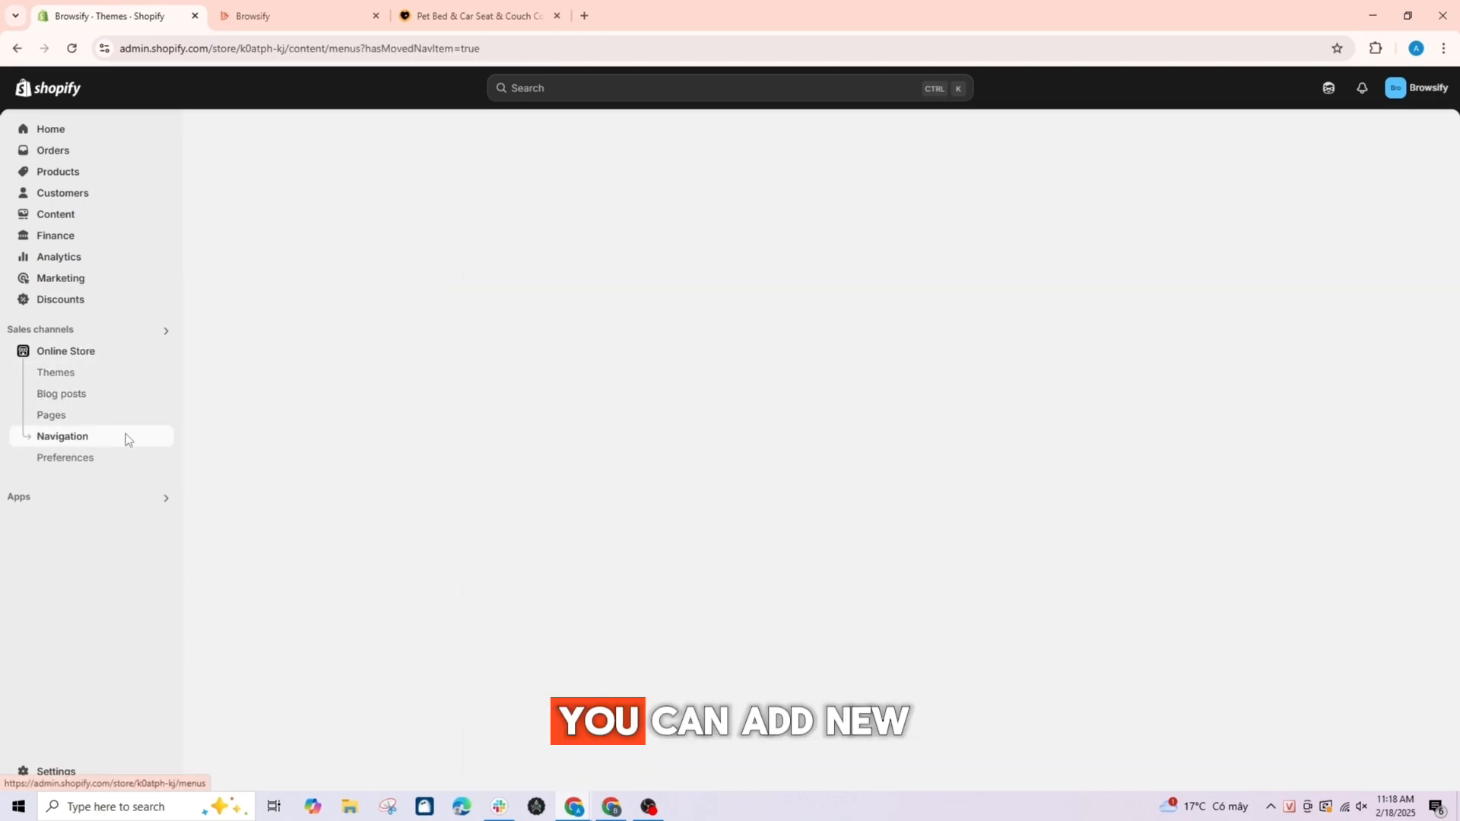
Open the store's Main menu and add a menu item linked to the Hoodie Sale collection.
click(252, 317)
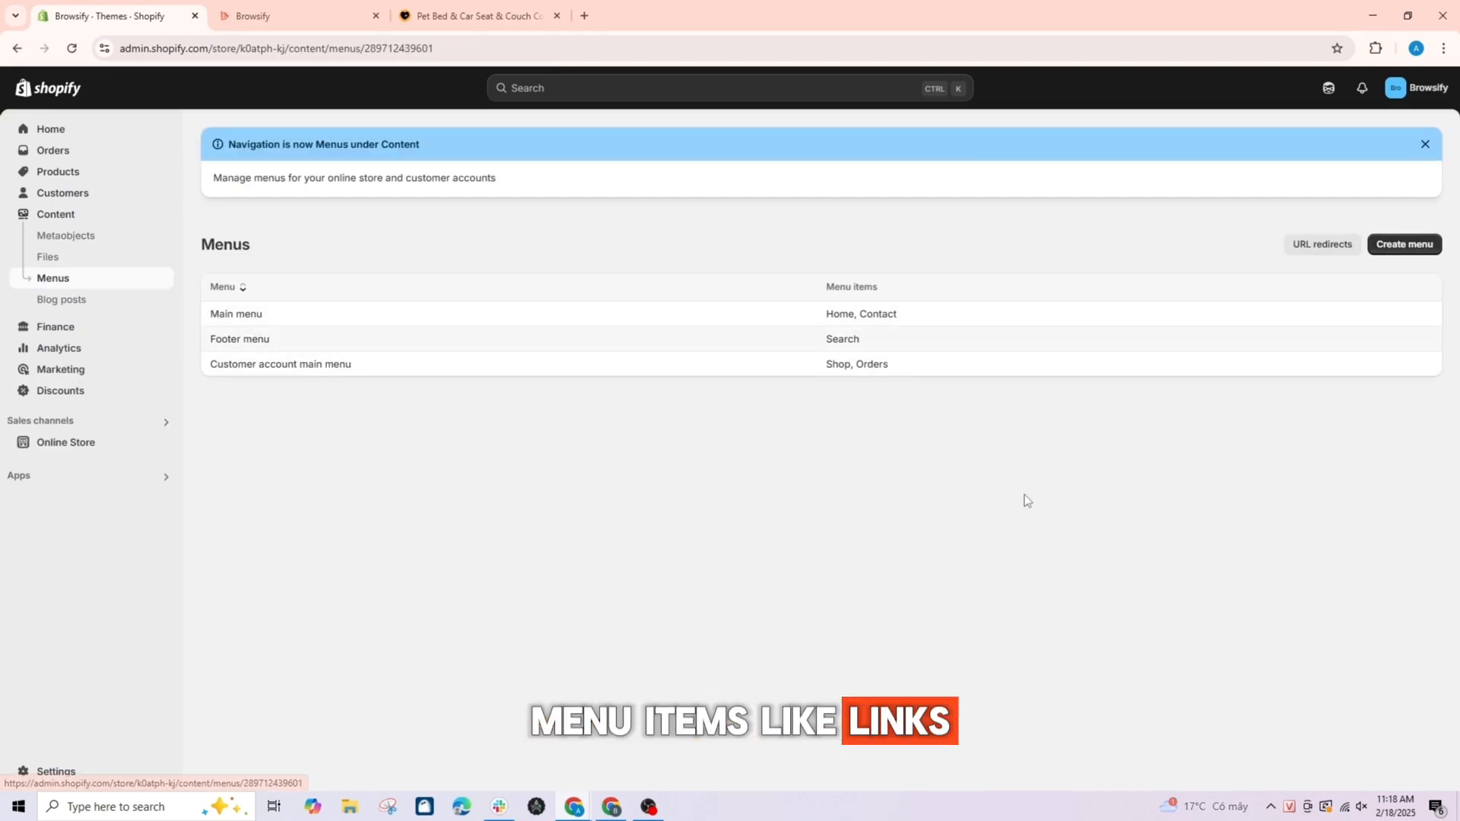
click(652, 395)
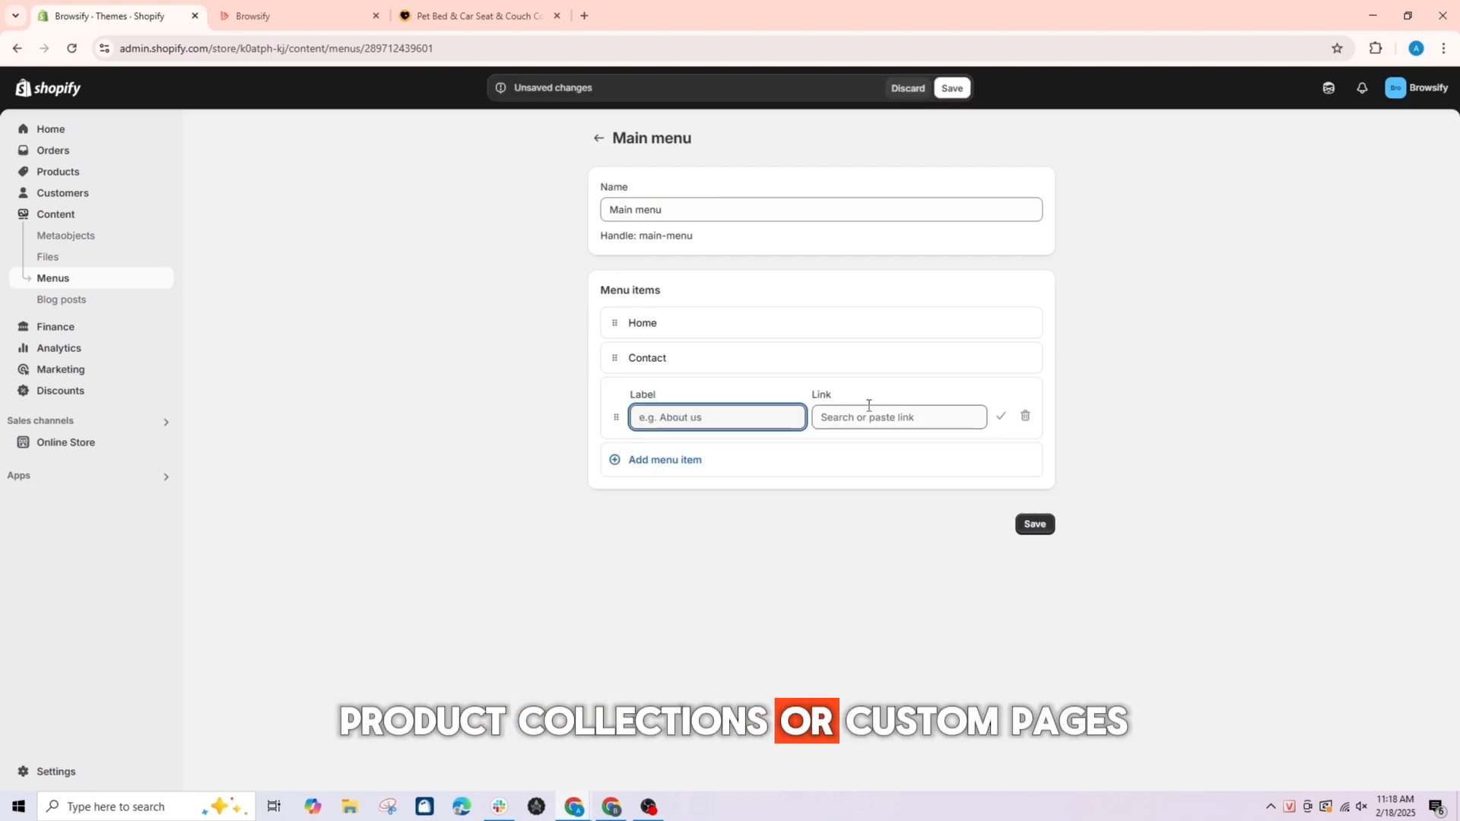
click(870, 416)
click(912, 540)
click(879, 540)
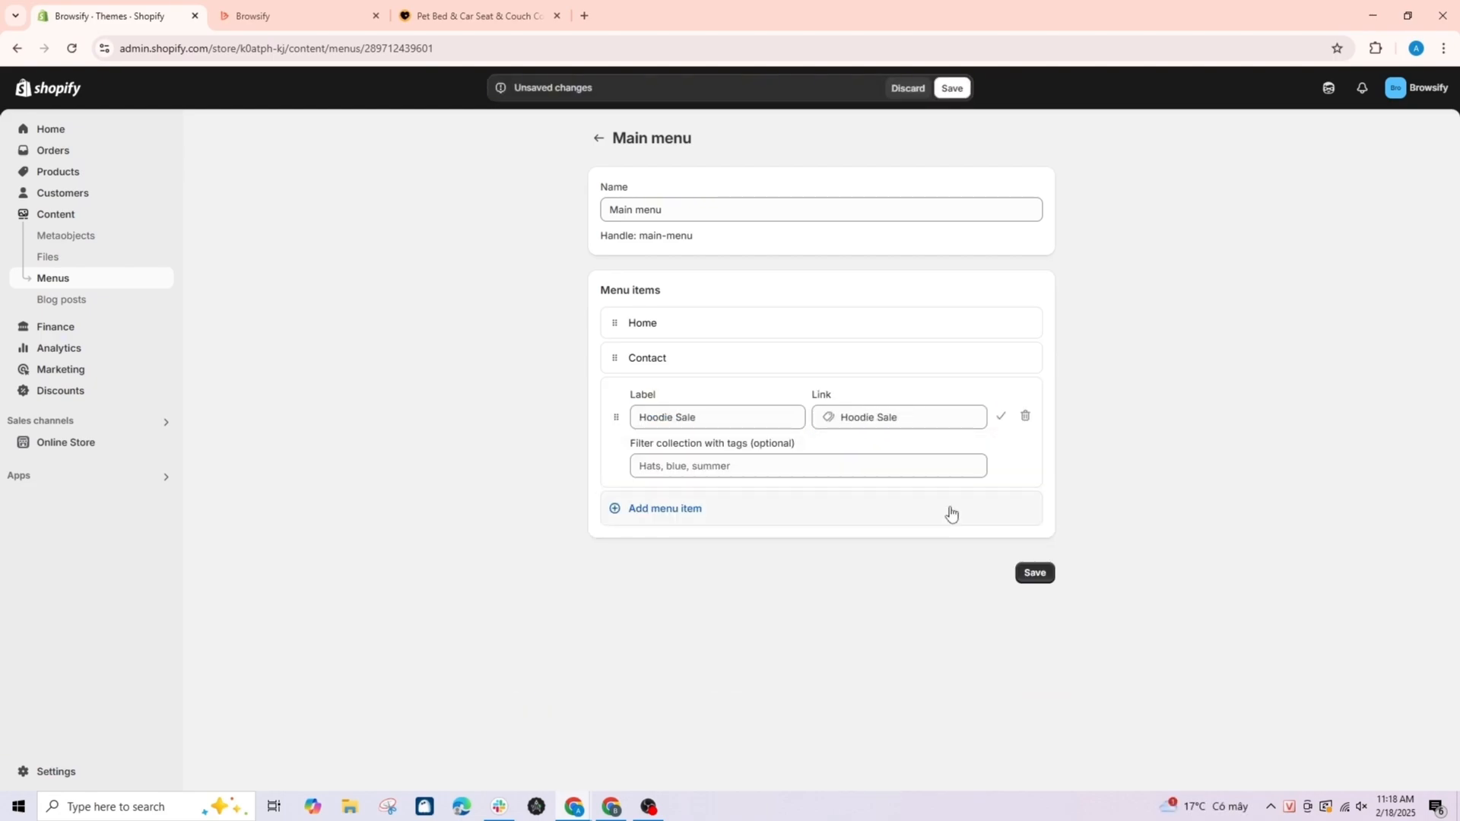
click(1001, 418)
Add a main menu item linked to the Pajamas & Robes collection.
click(688, 426)
click(903, 454)
click(903, 225)
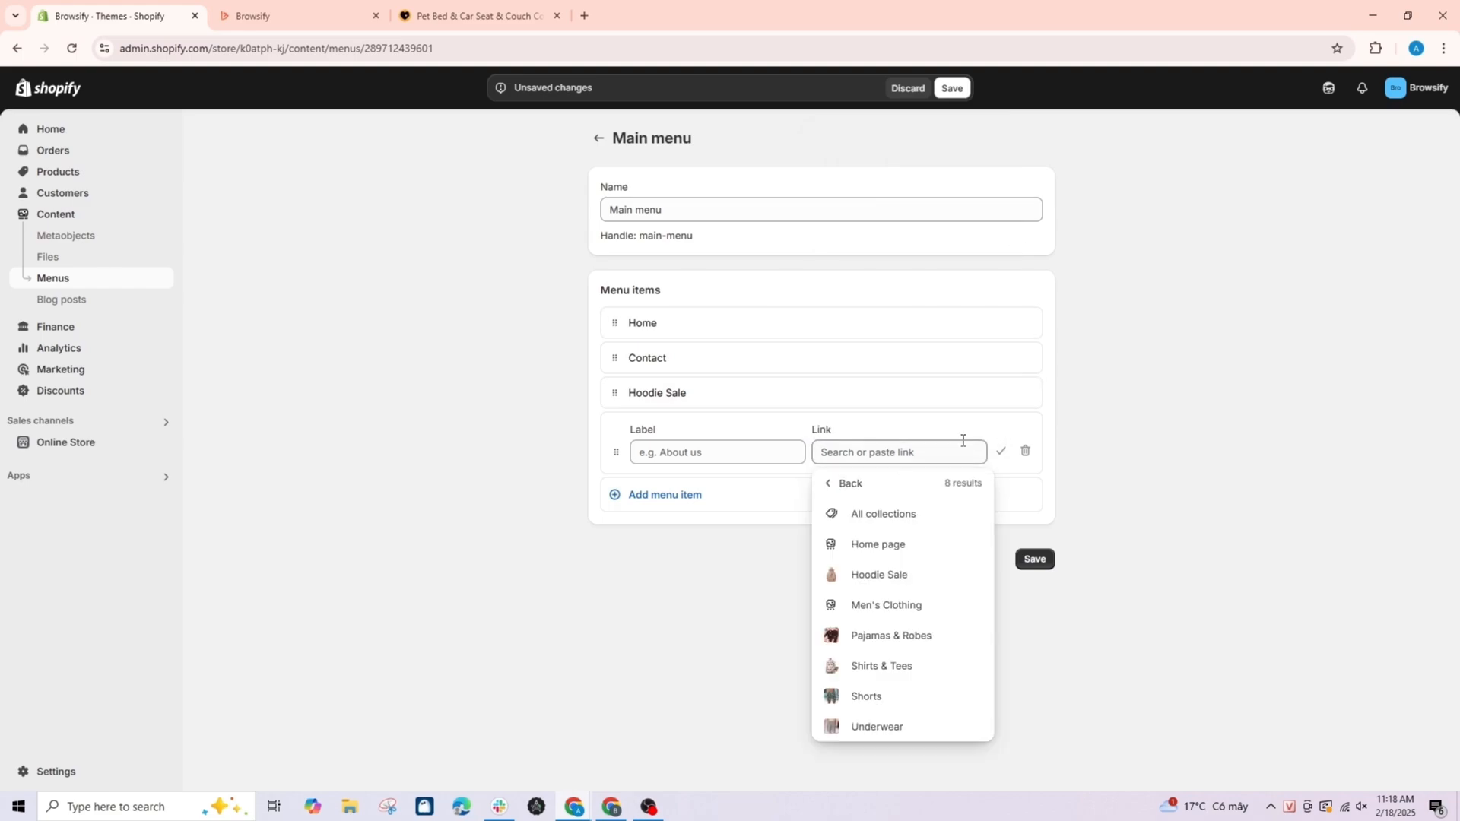
click(897, 636)
click(1001, 451)
Add a main menu item linked to the Shirts & Tees collection.
click(665, 463)
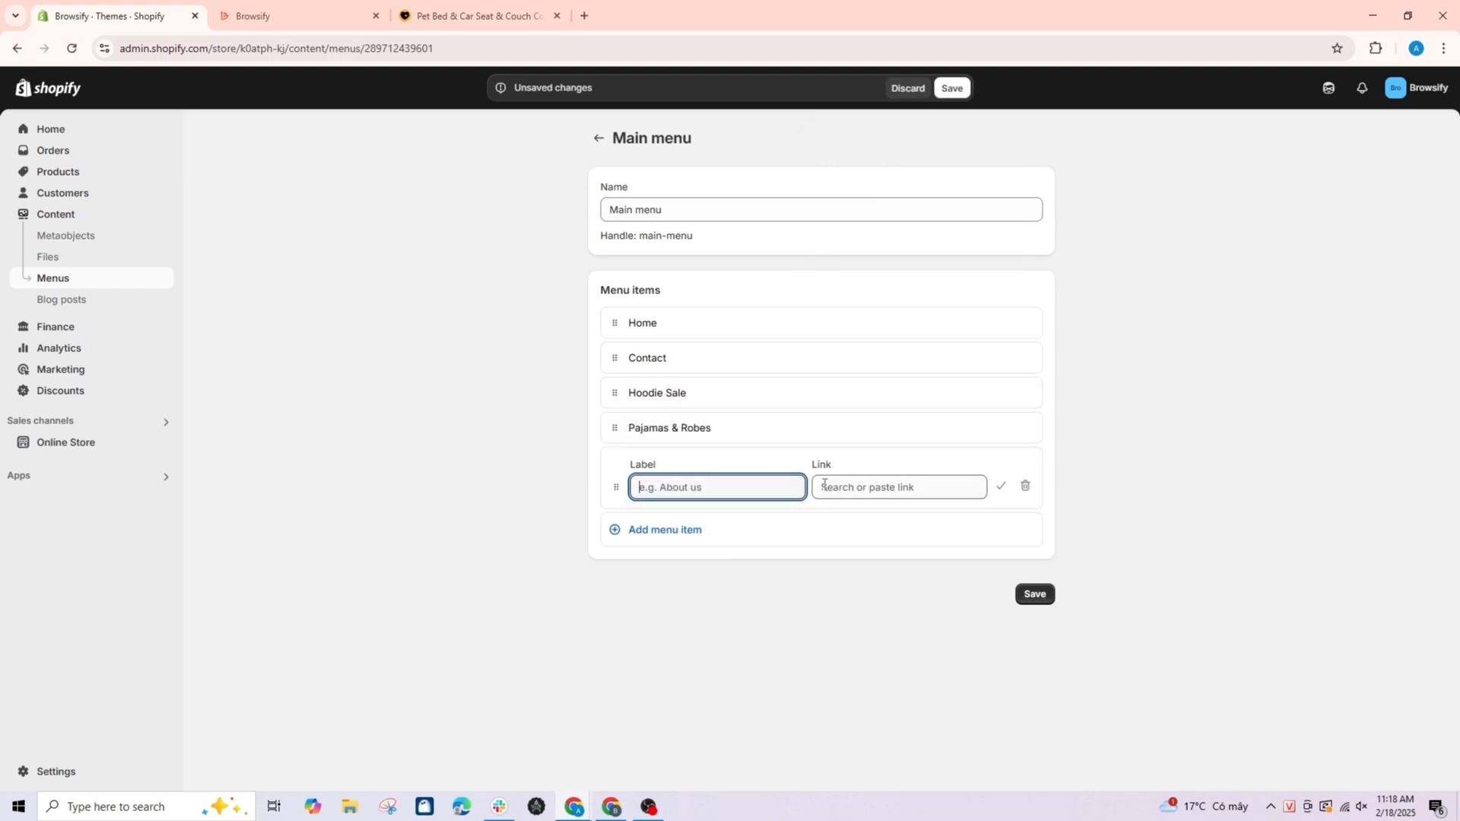
click(900, 486)
click(913, 222)
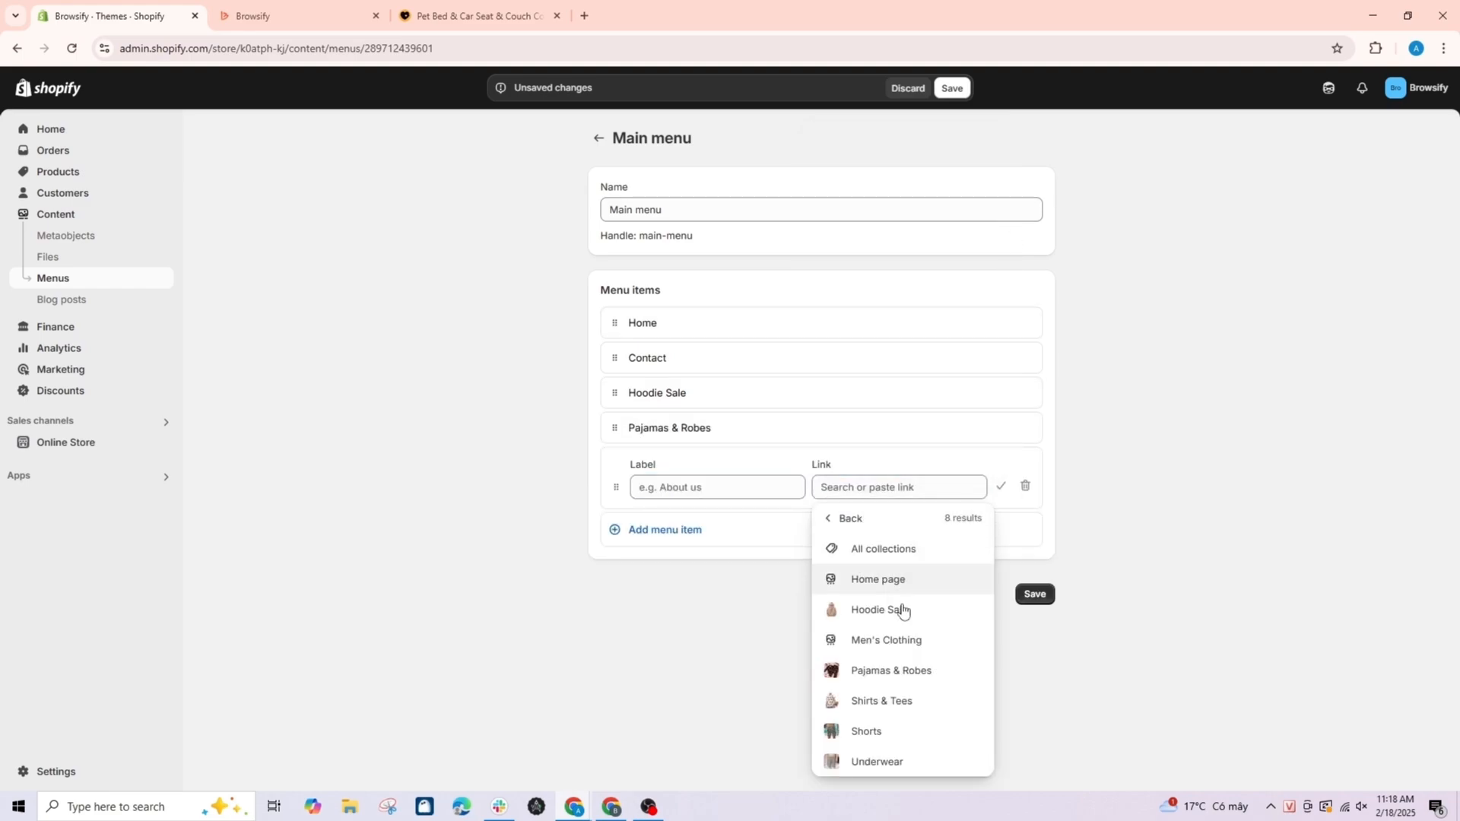
click(896, 701)
click(1001, 487)
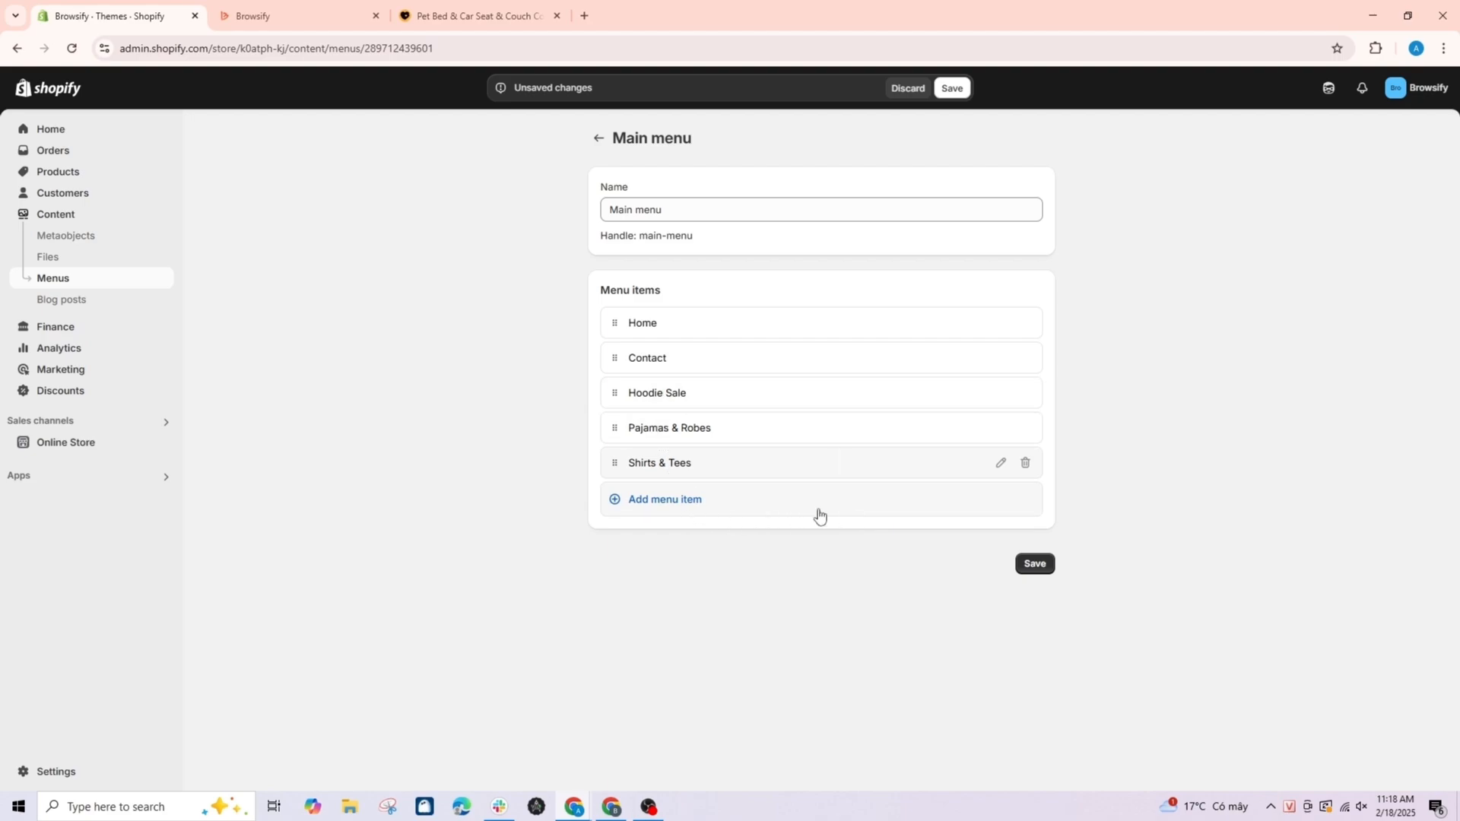
Add a main menu item linked to the Shorts collection.
click(673, 503)
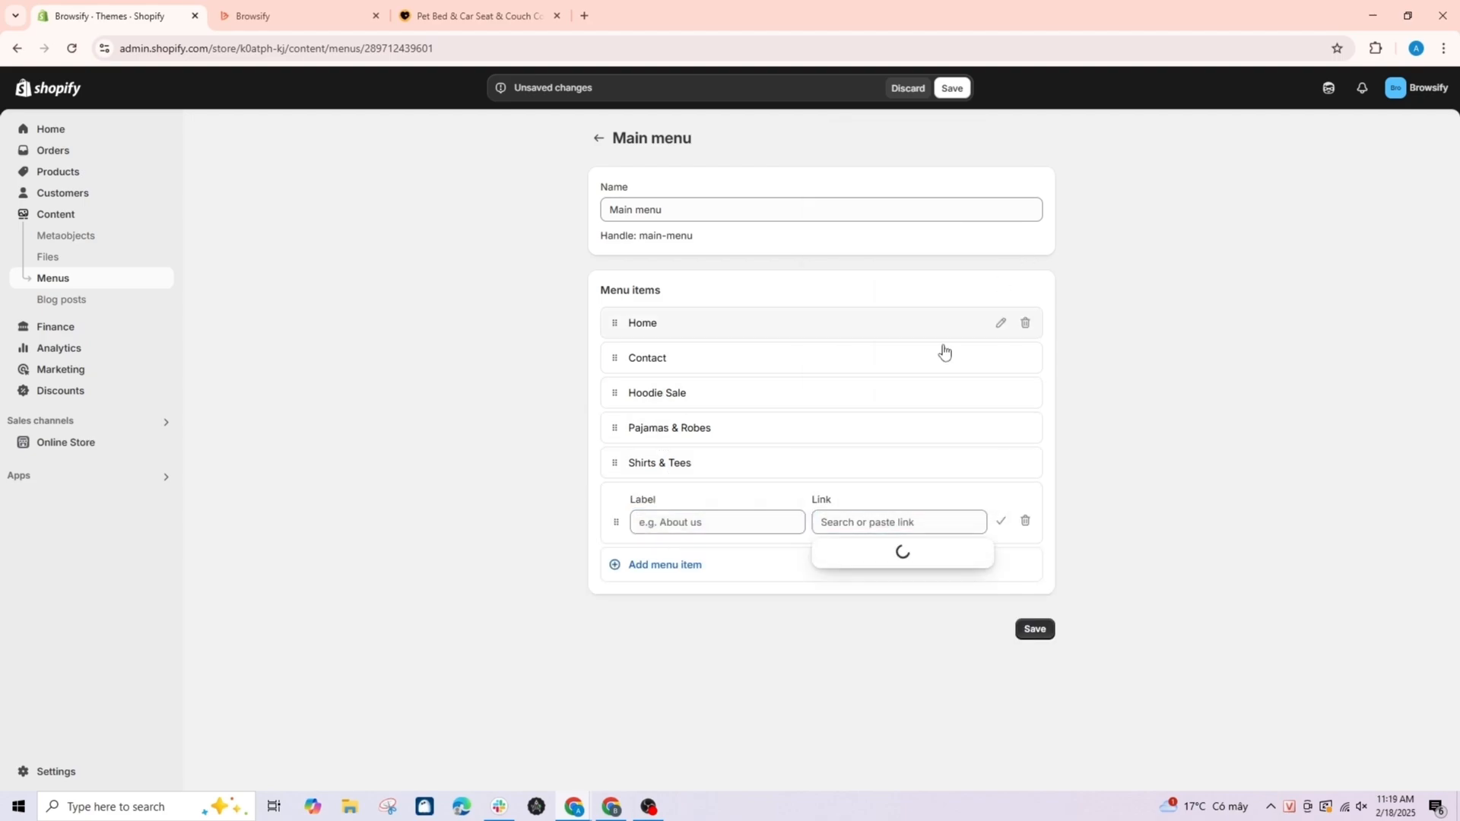
click(867, 461)
click(1000, 520)
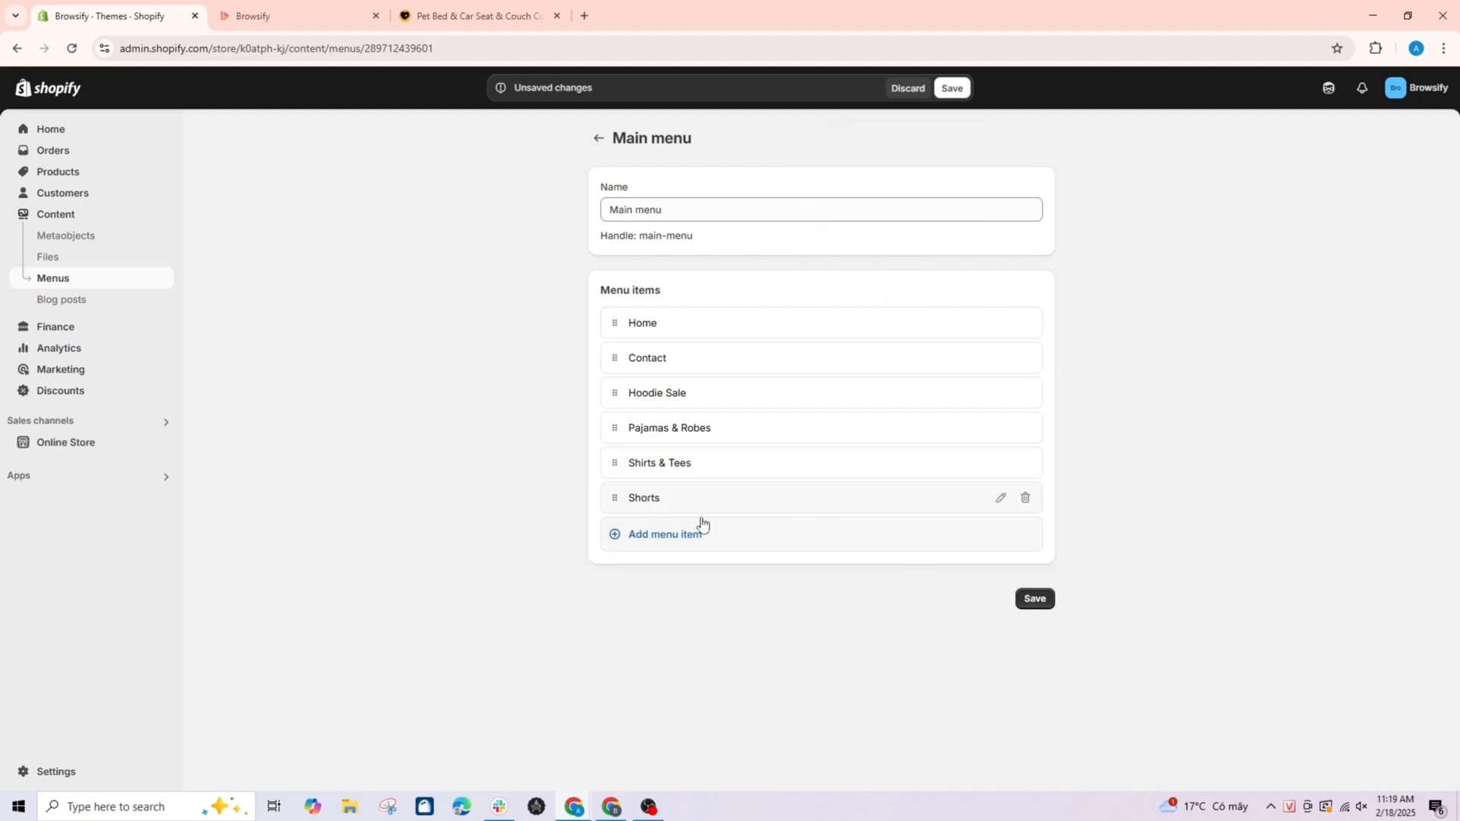
Add a main menu item linked to the Underwear collection.
click(688, 530)
click(889, 555)
click(908, 266)
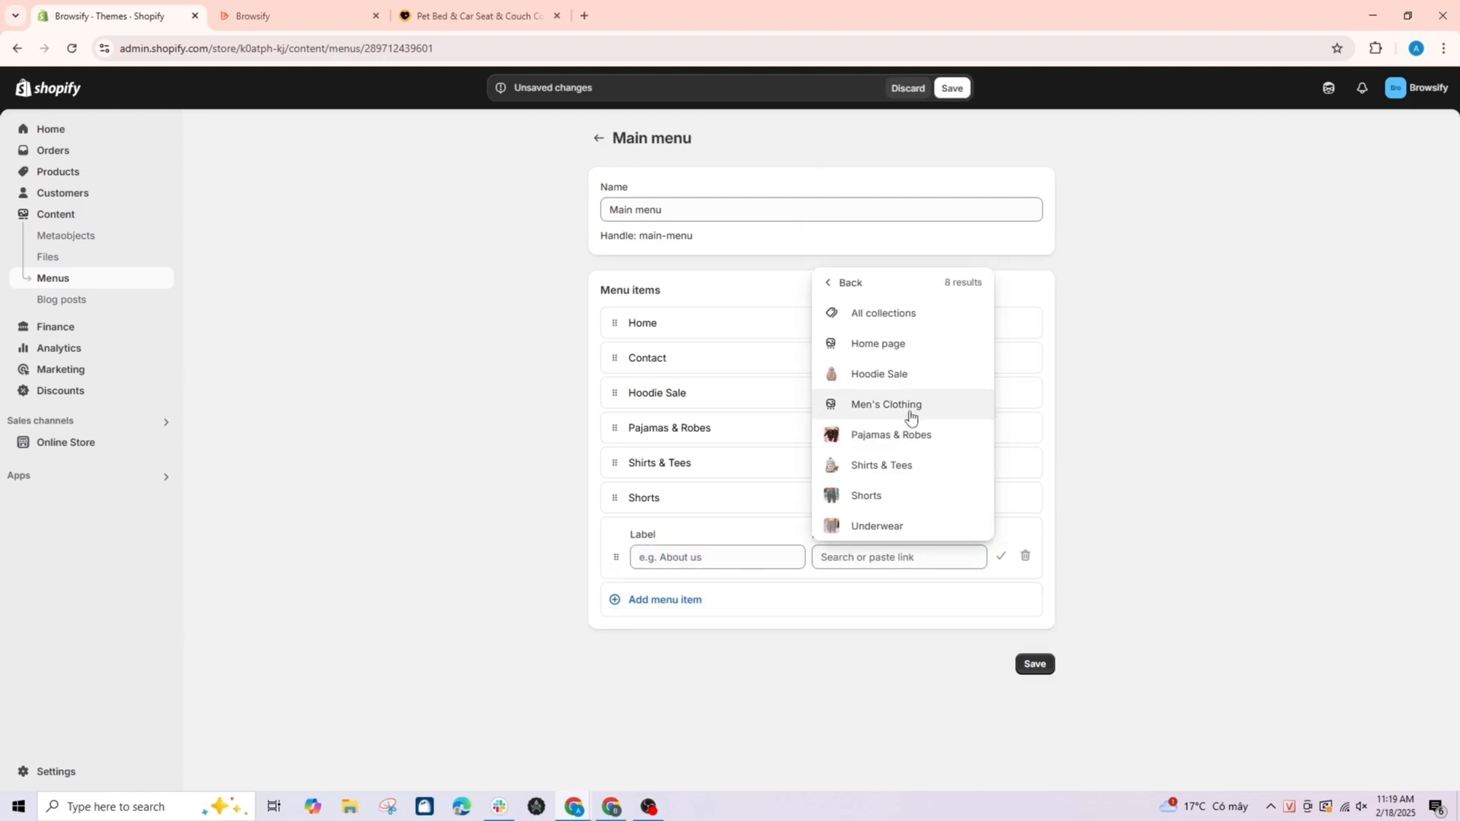
click(893, 526)
click(1001, 556)
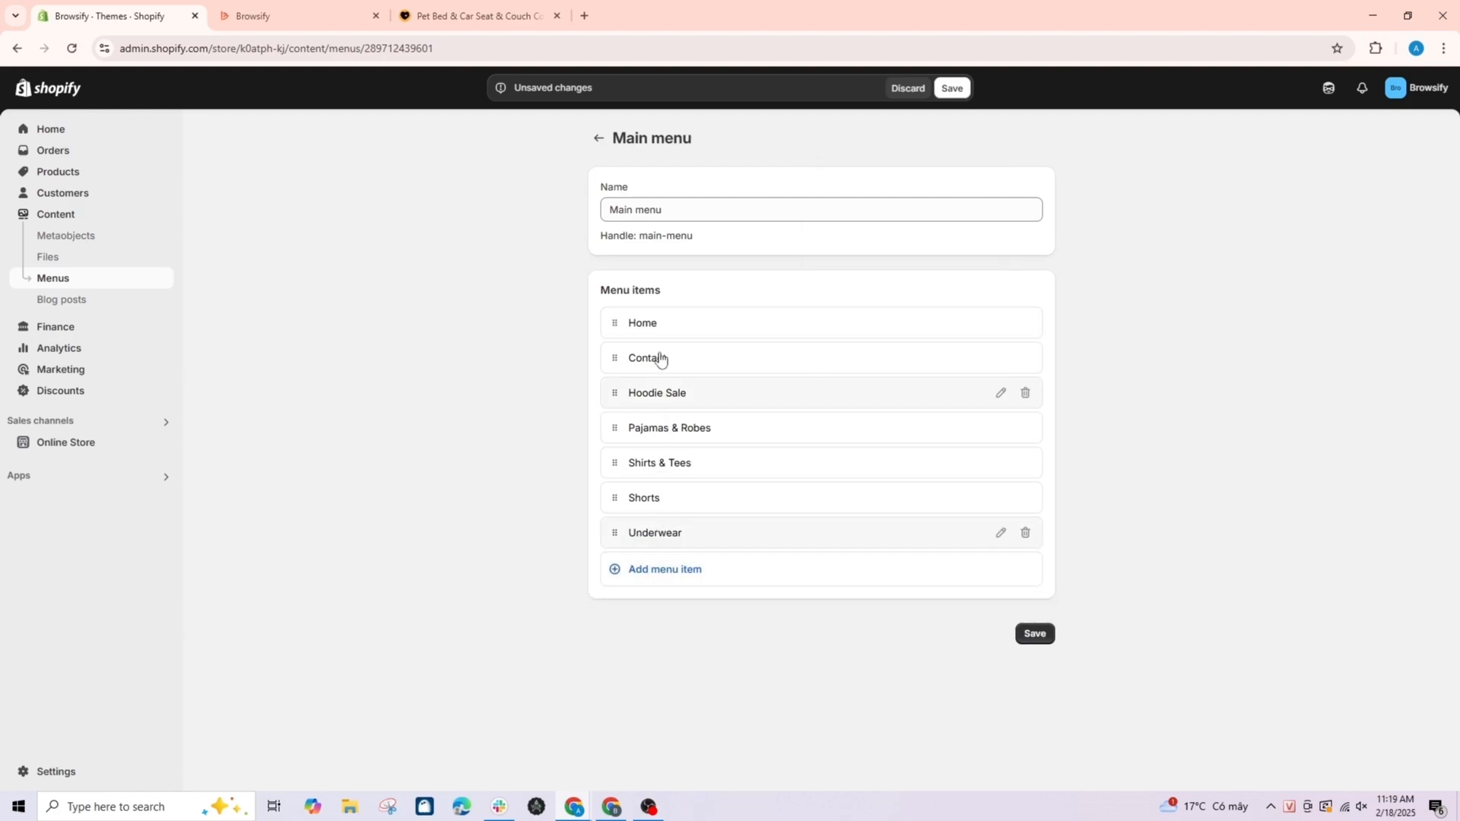
Look through the available store policy links, and add a main menu item linked to the customer accounts Orders page.
click(654, 571)
click(902, 590)
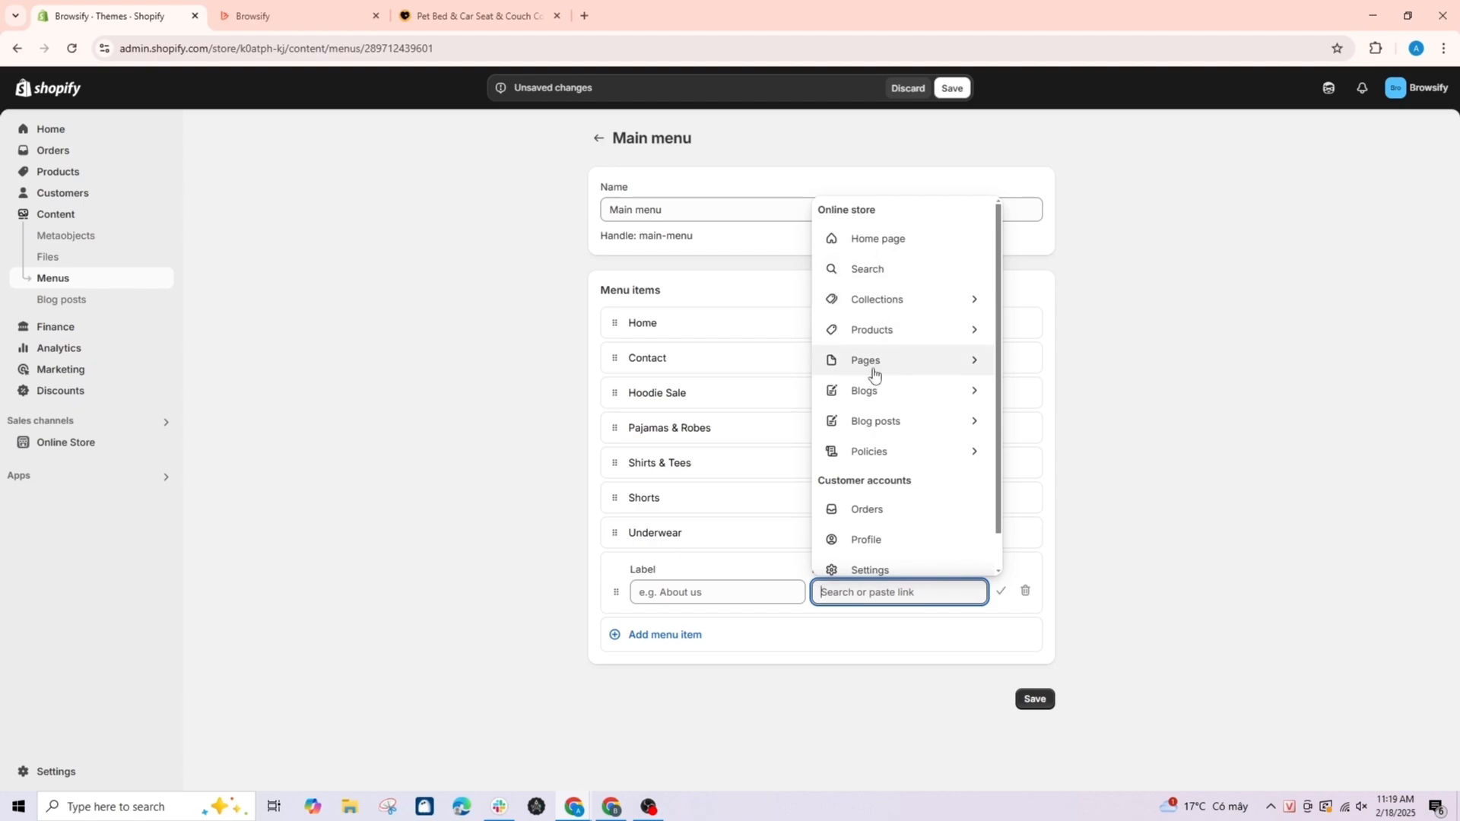
click(874, 454)
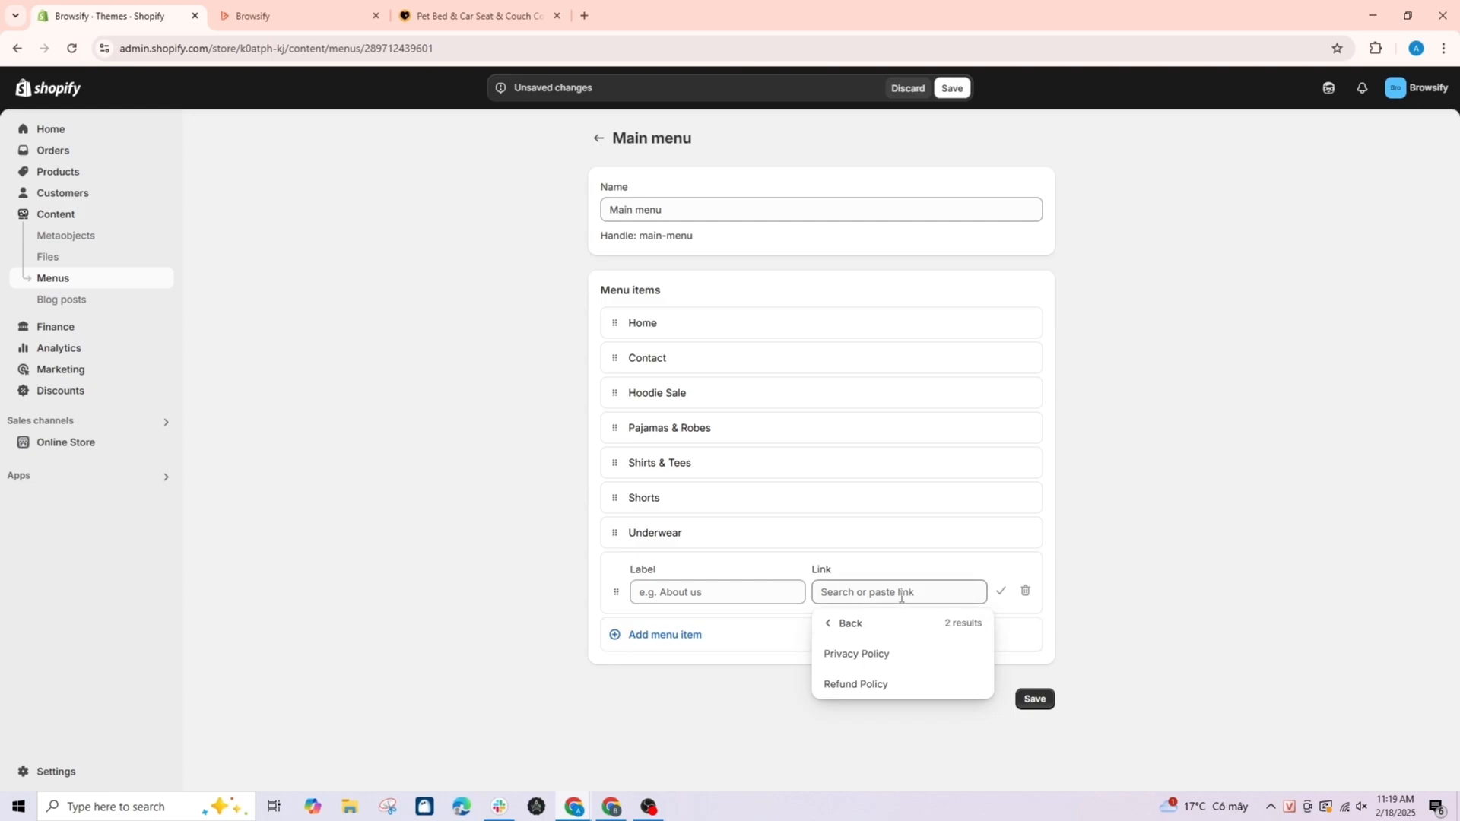
click(901, 623)
scroll(912, 517, down, 1)
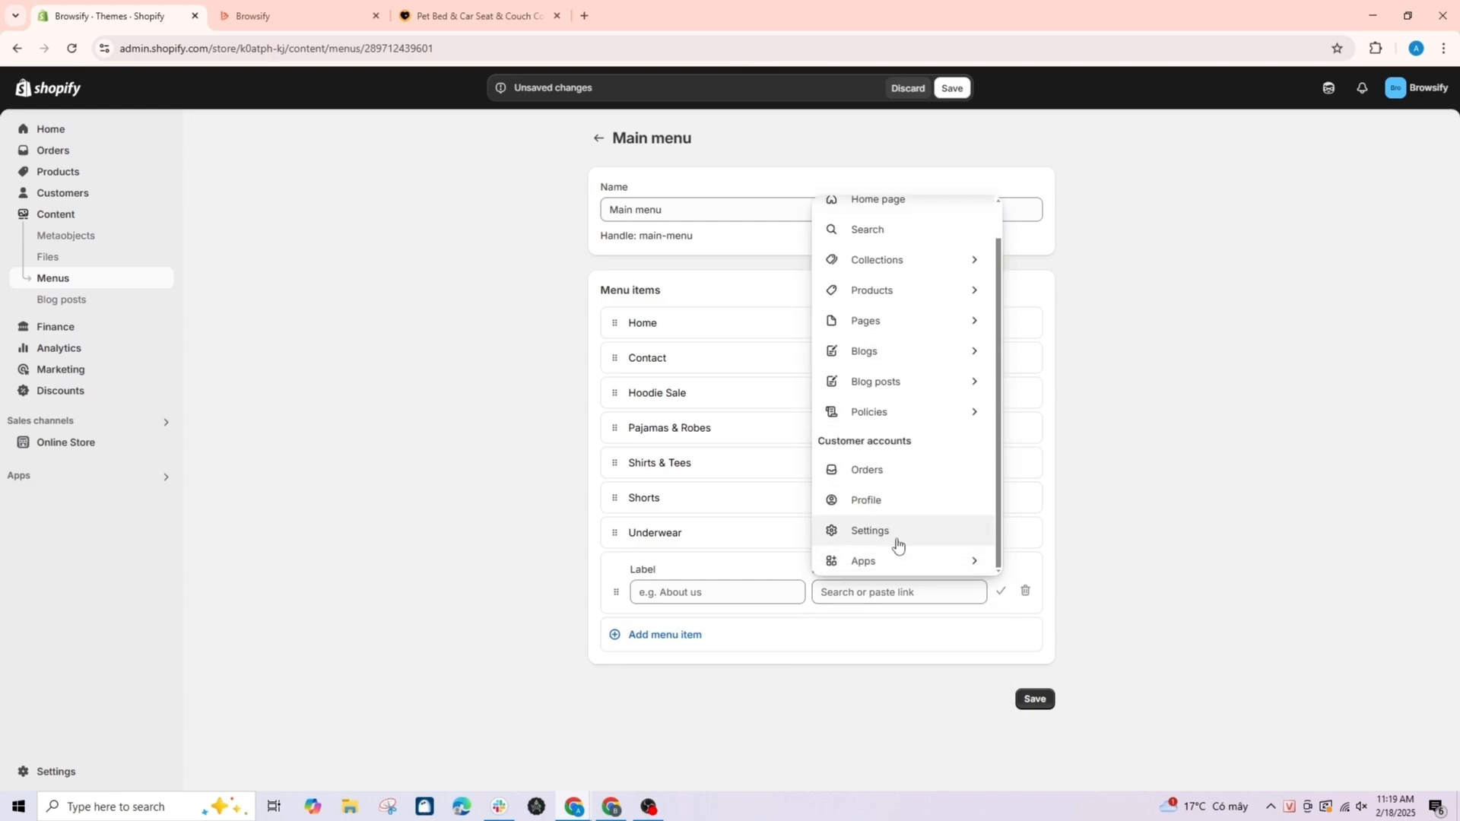
click(863, 471)
click(1001, 592)
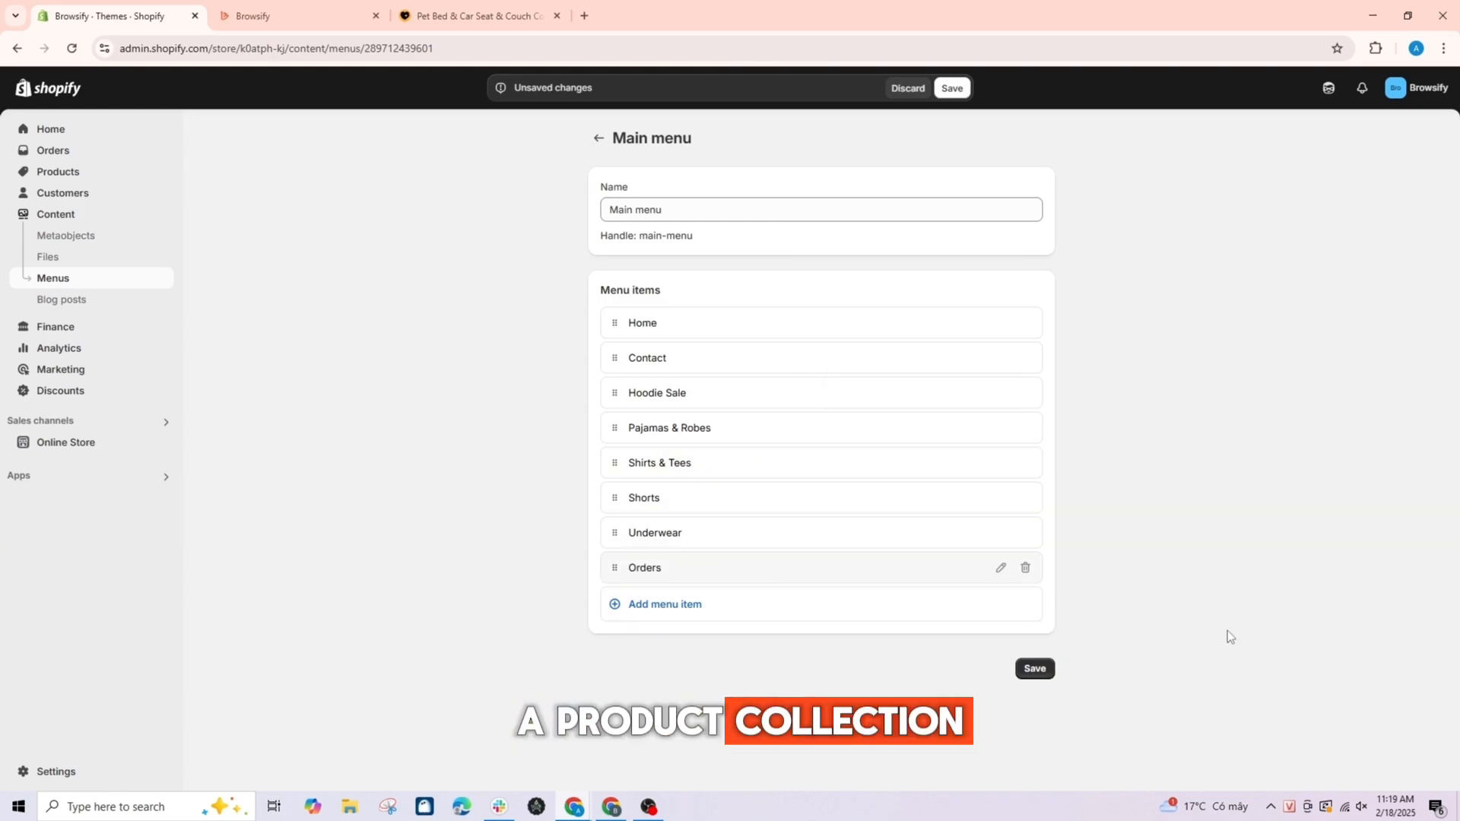
Save the main menu and switch to the Browsify storefront to view it.
click(1035, 668)
click(289, 15)
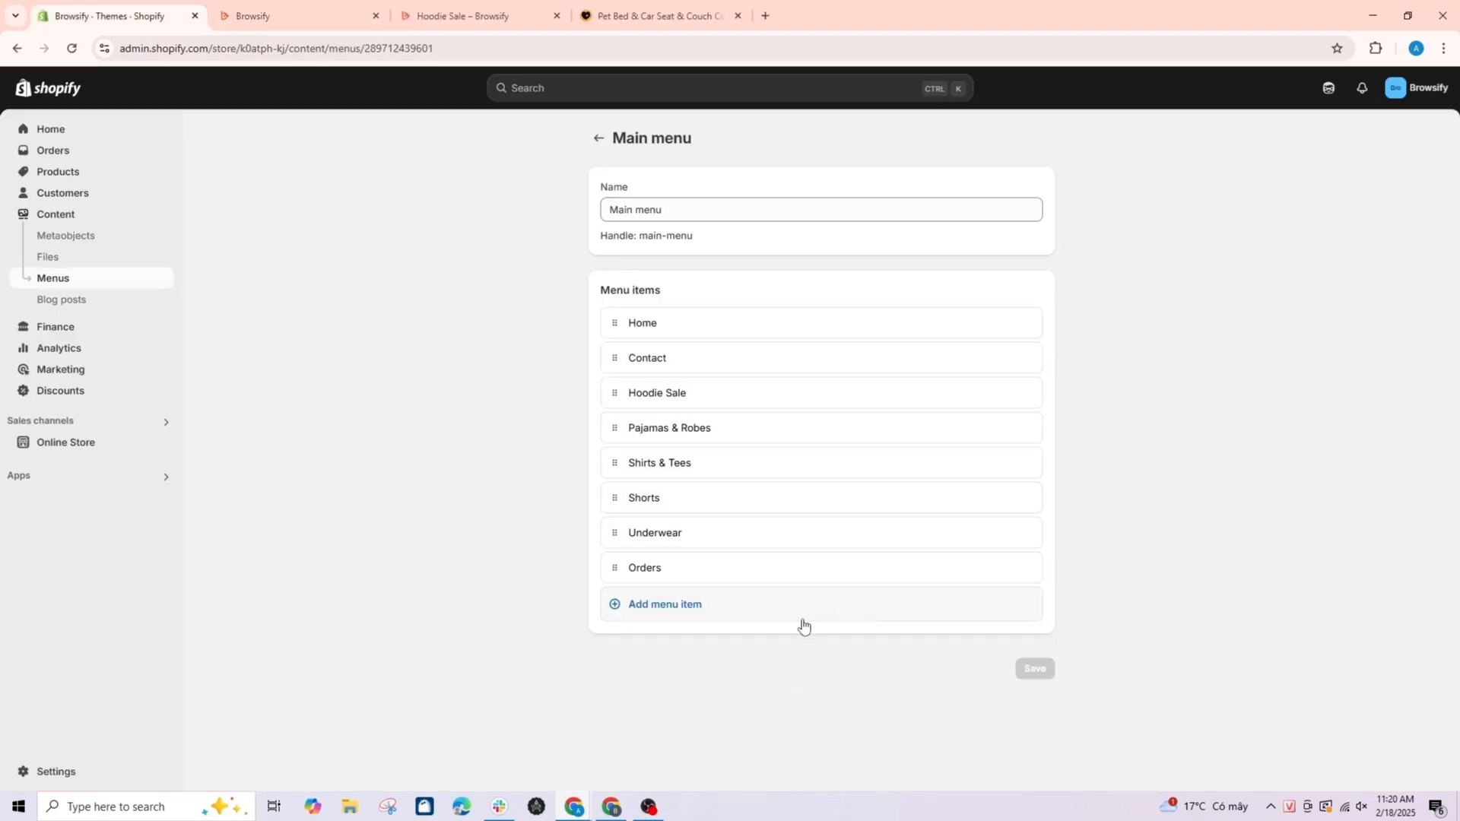
Add a main menu item linked to the Men's Clothing collection.
click(665, 605)
click(930, 337)
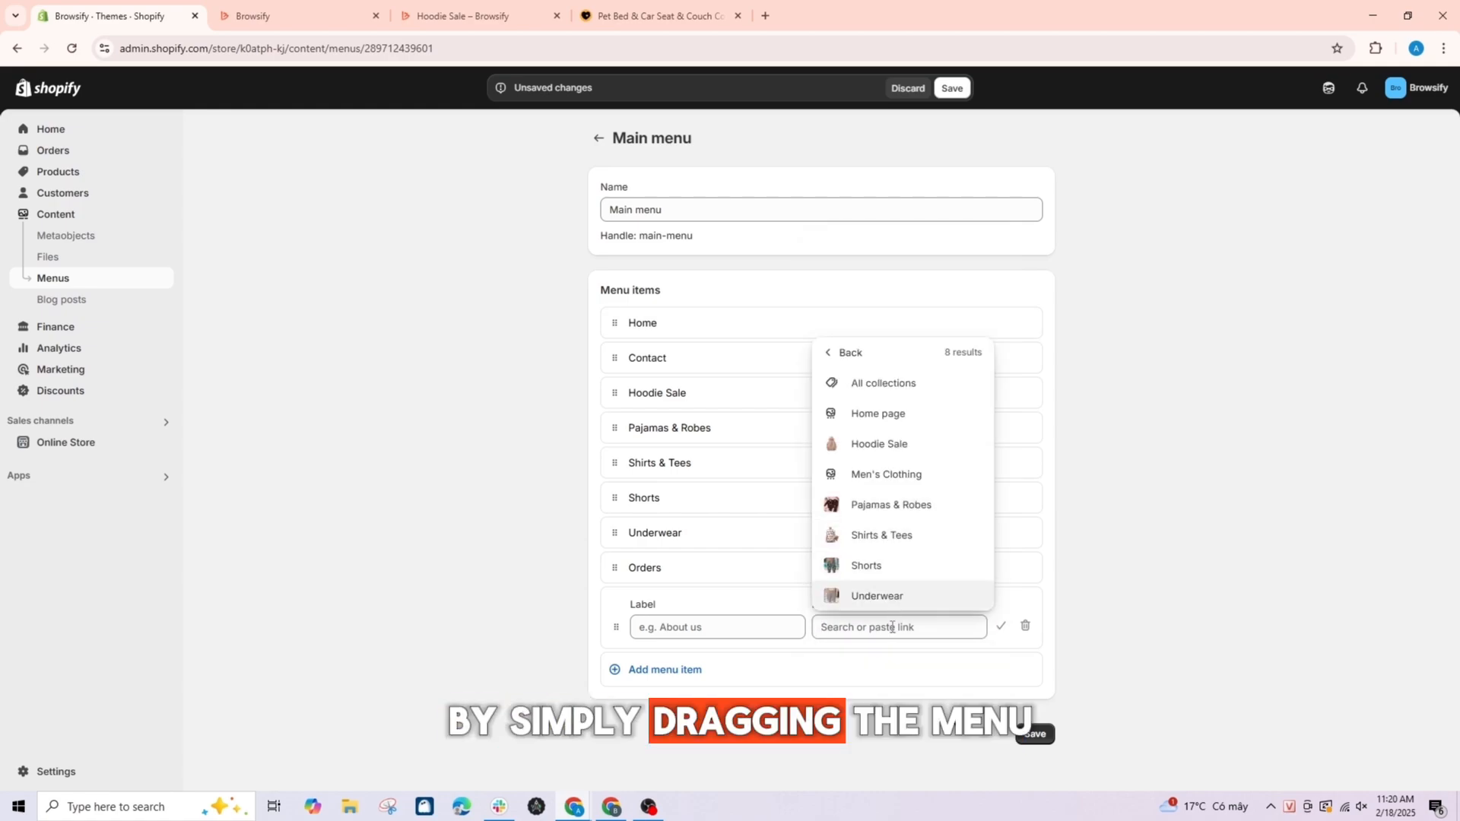
click(888, 473)
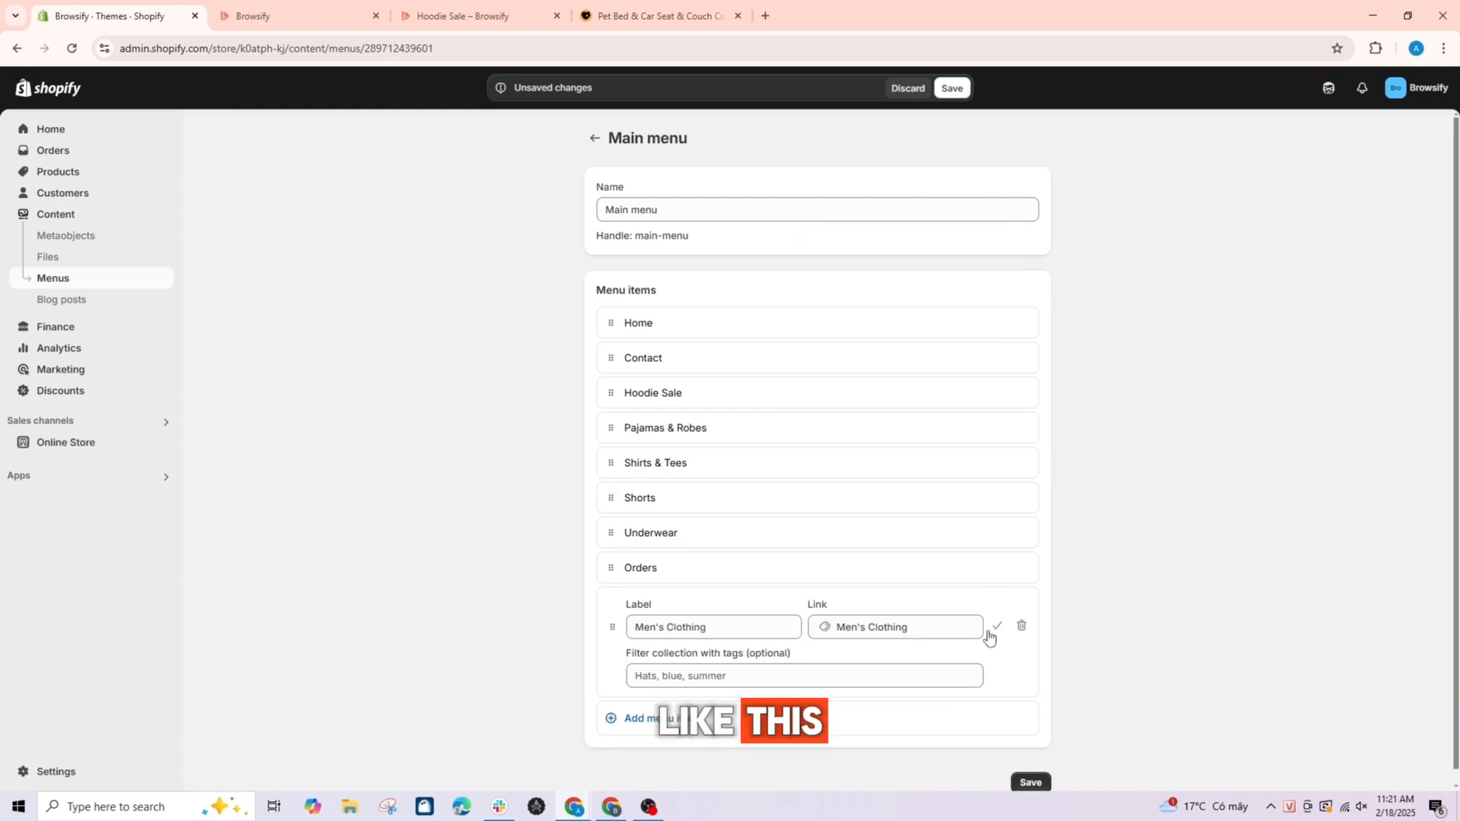
click(995, 629)
Move Men's Clothing directly below Contact and nest Shorts, Hoodie Sale and Pajamas & Robes under it as submenu items.
drag(614, 605, 609, 399)
drag(613, 541, 649, 425)
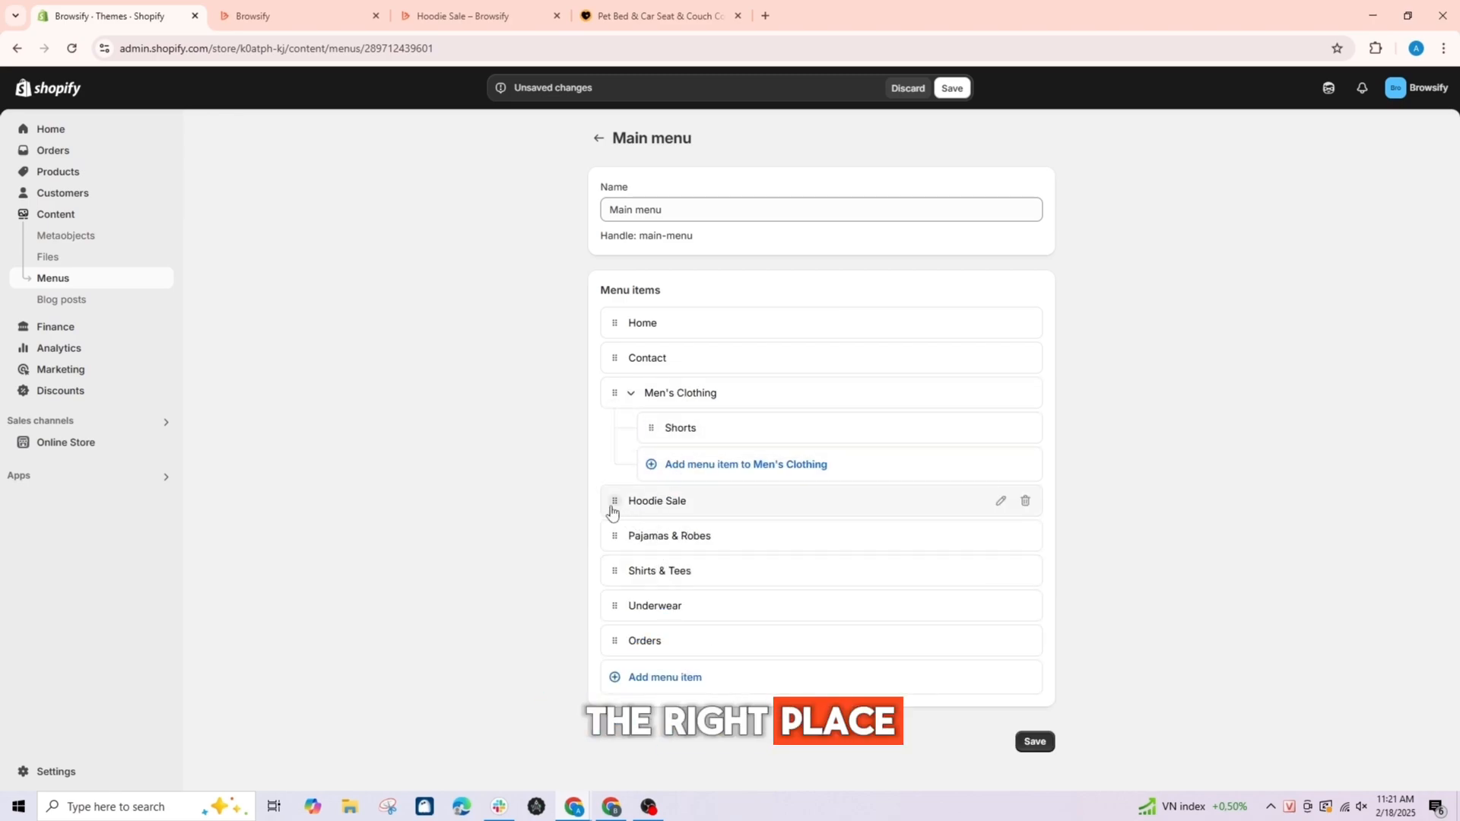
drag(612, 512, 650, 465)
drag(628, 538, 672, 494)
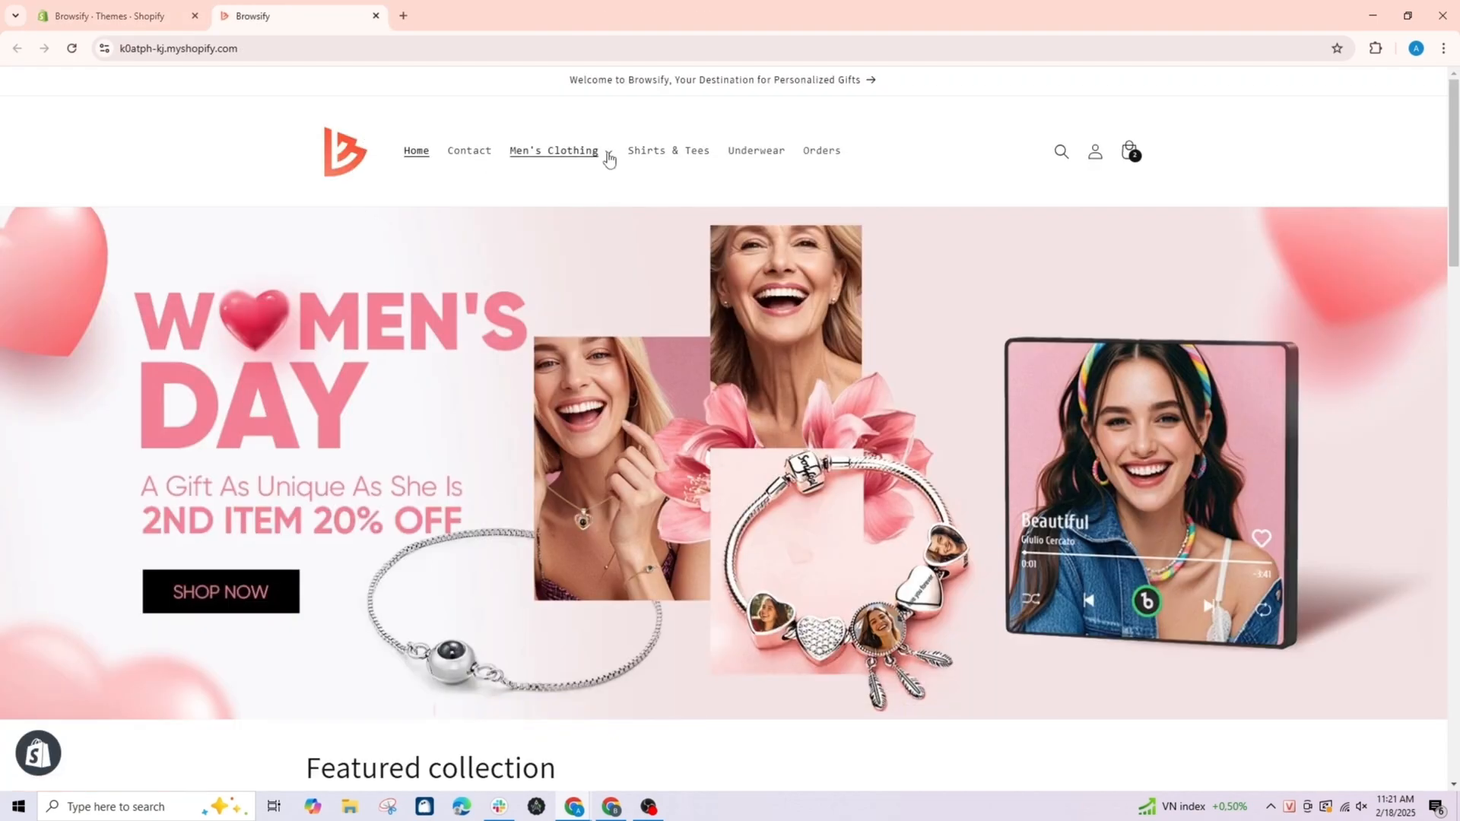
Expand the Men's Clothing dropdown in the storefront header to check its submenu.
click(608, 158)
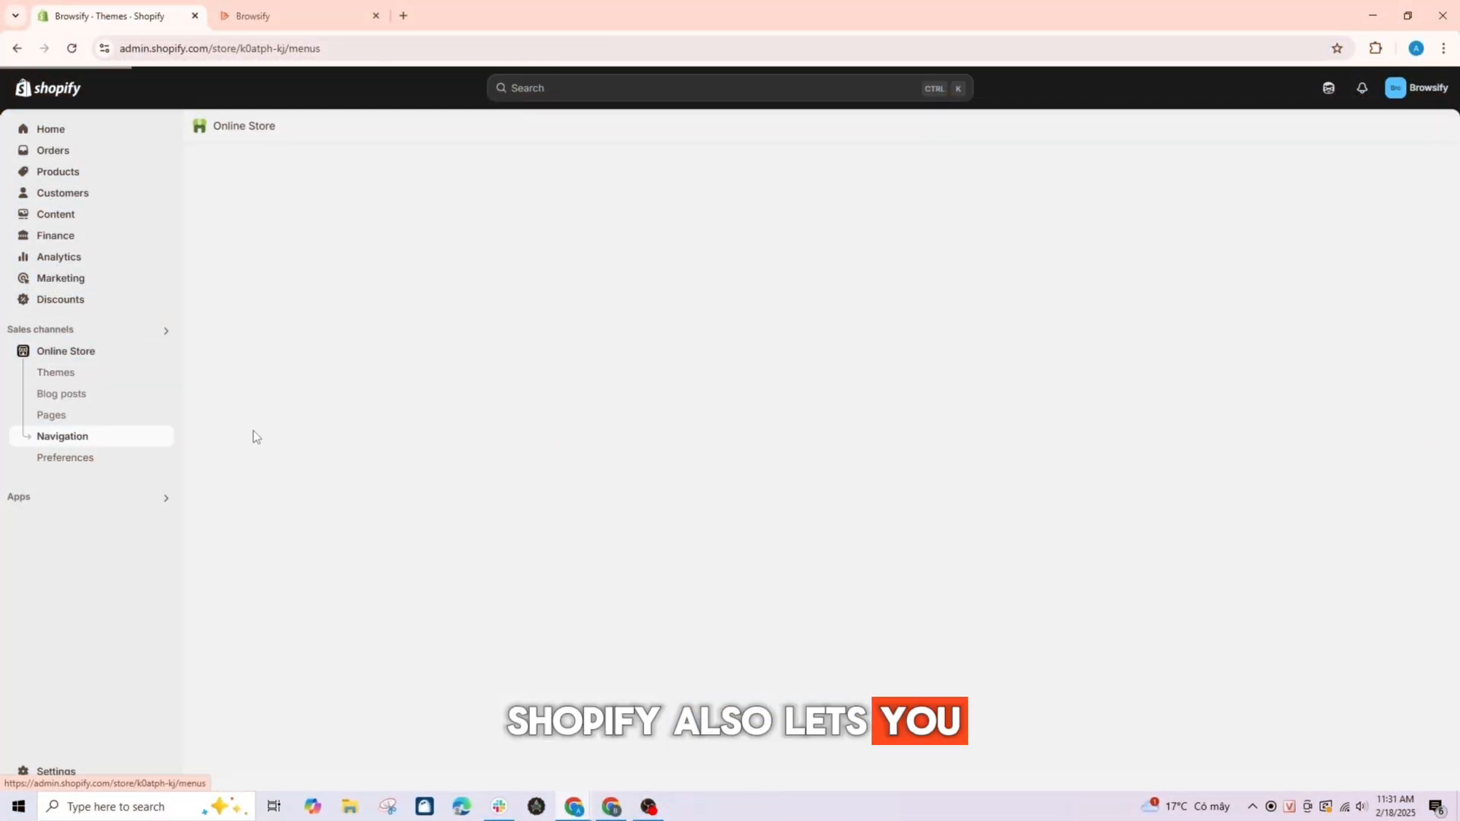
Open the Footer menu, add an item linked to the Privacy Policy, and save it.
click(134, 440)
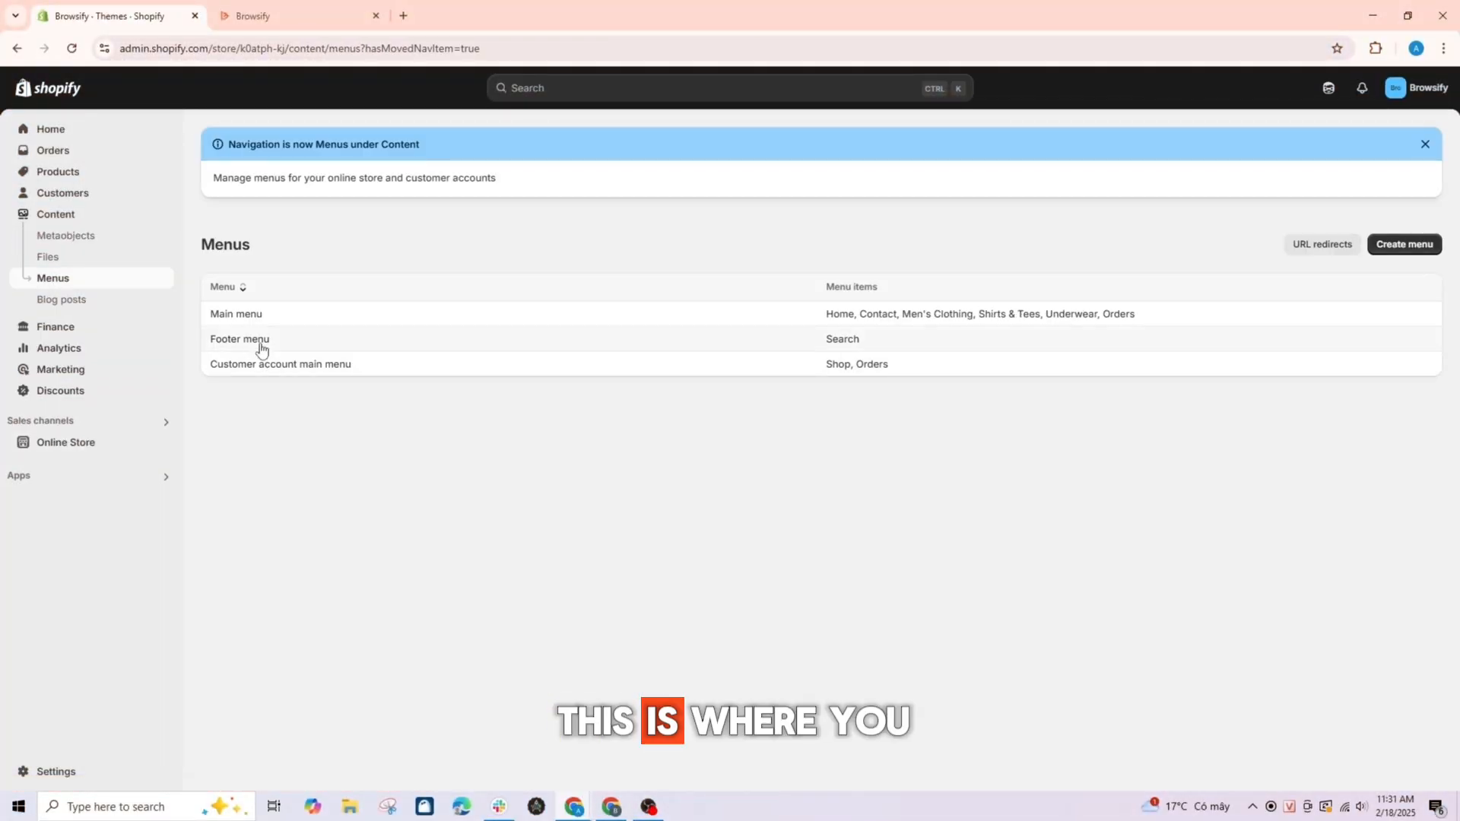
click(253, 349)
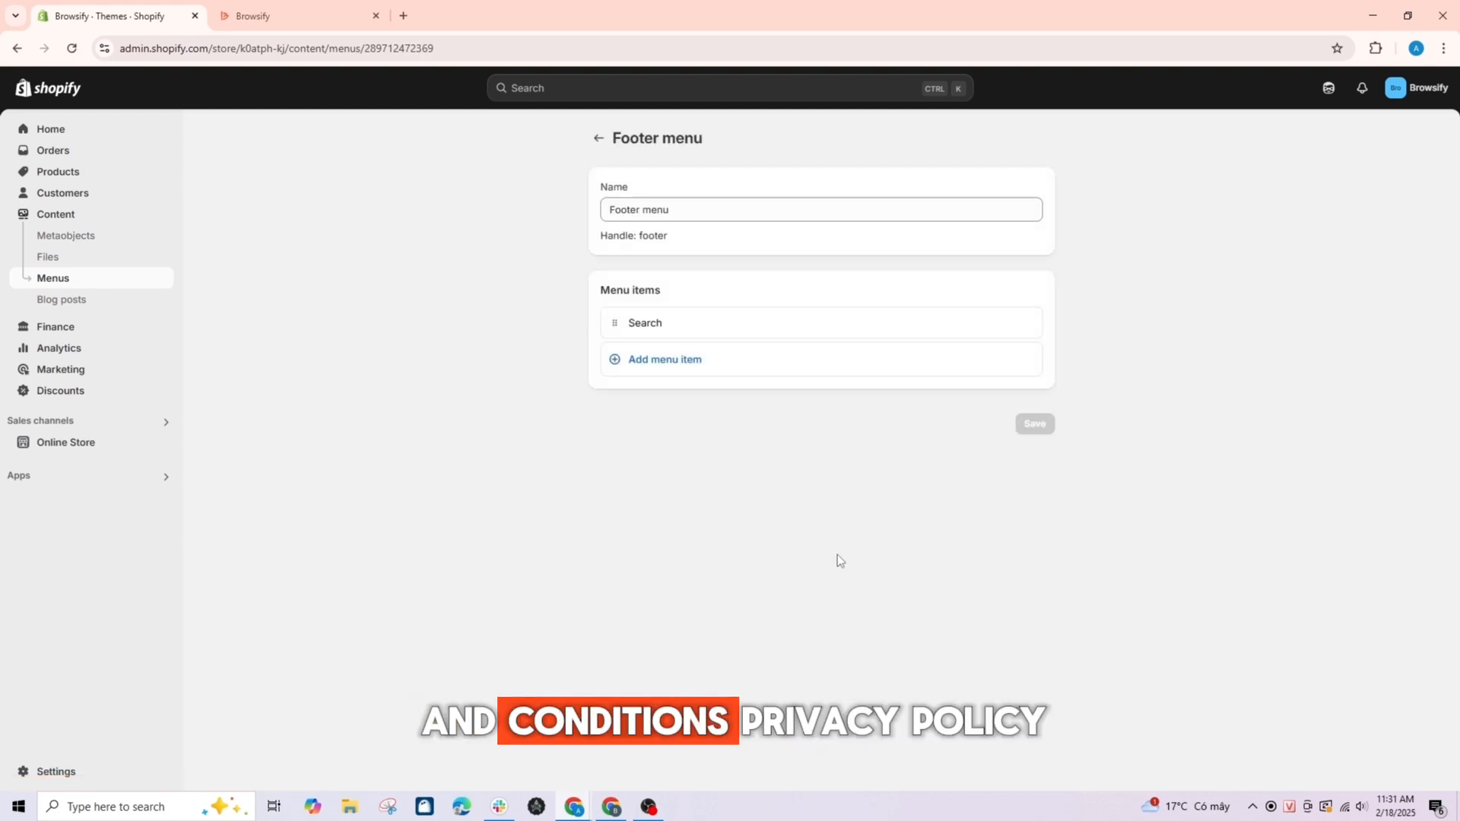
click(692, 369)
click(874, 382)
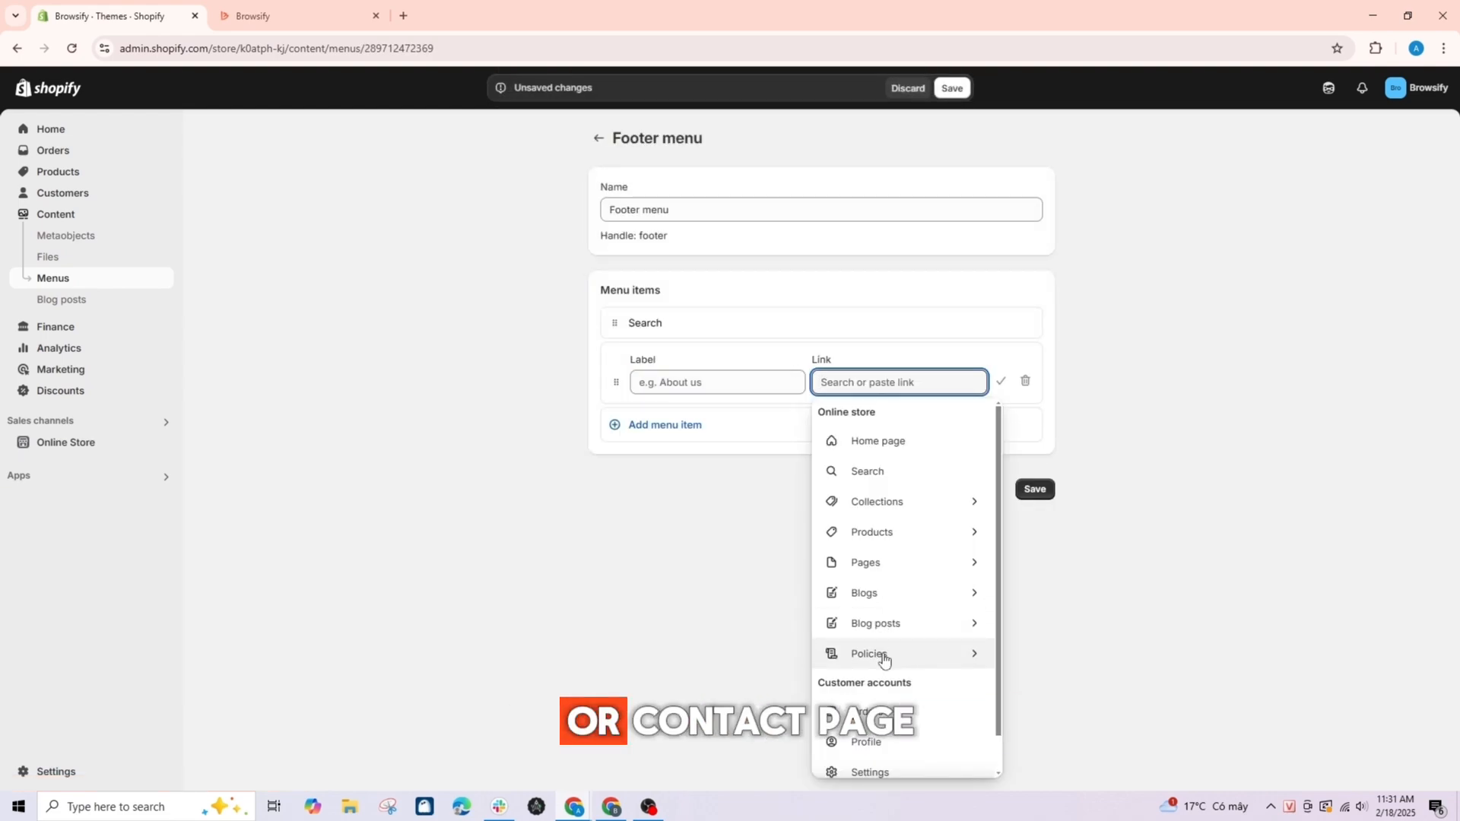
click(880, 653)
click(894, 455)
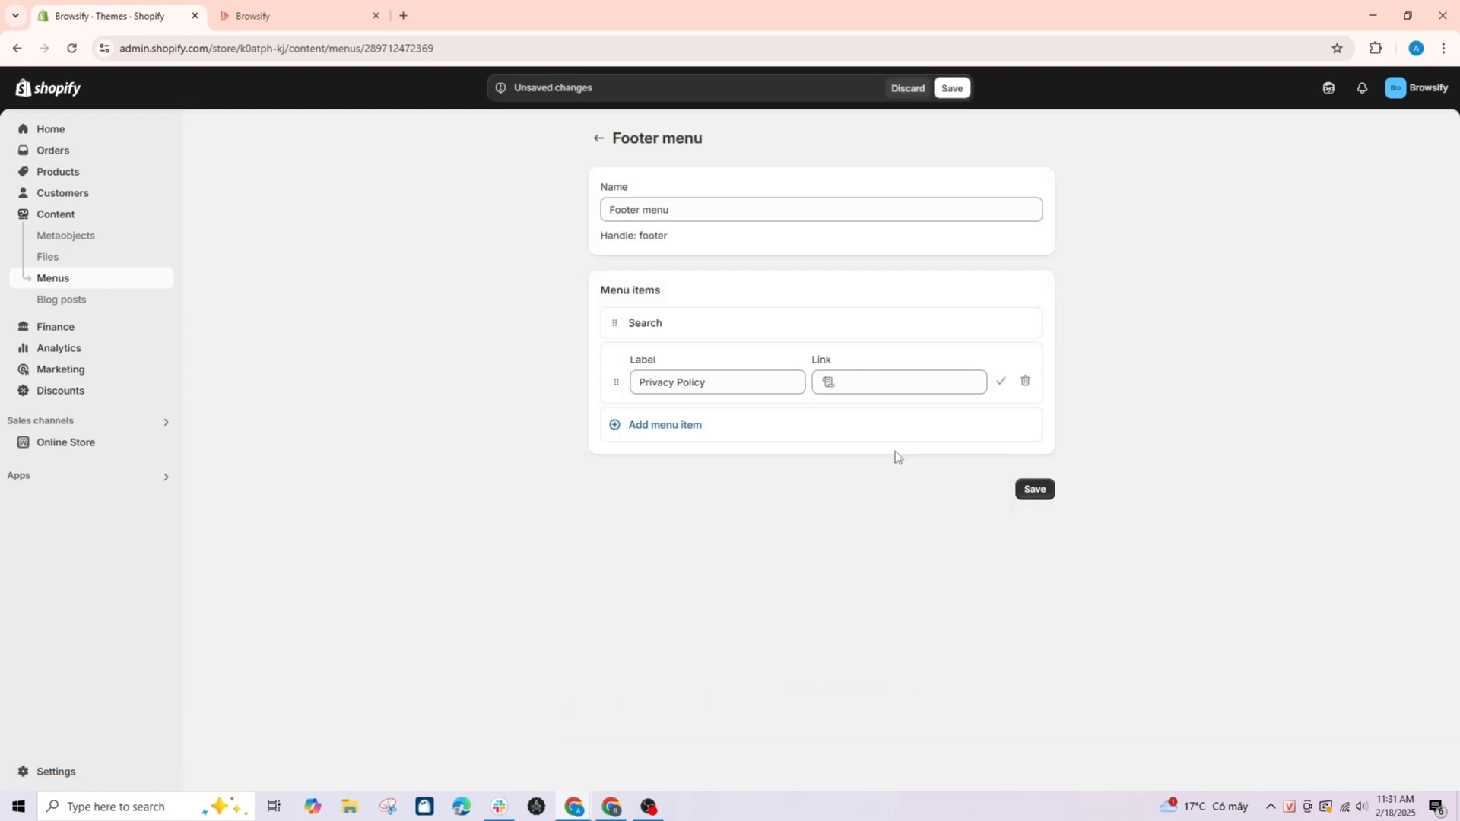
click(1028, 489)
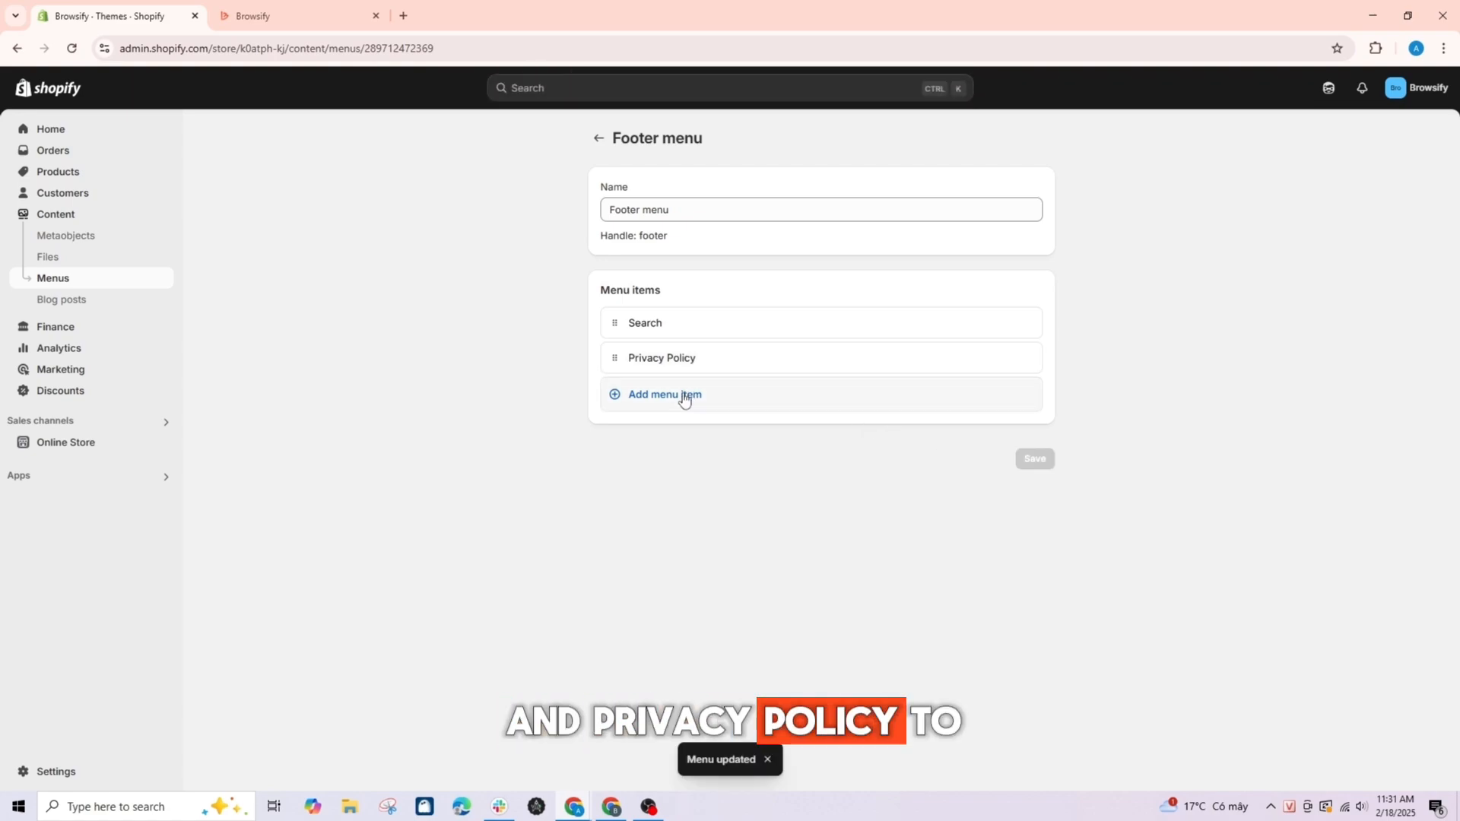
Add a footer menu item linked to the Refund Policy and save the menu.
click(665, 394)
click(874, 417)
click(954, 614)
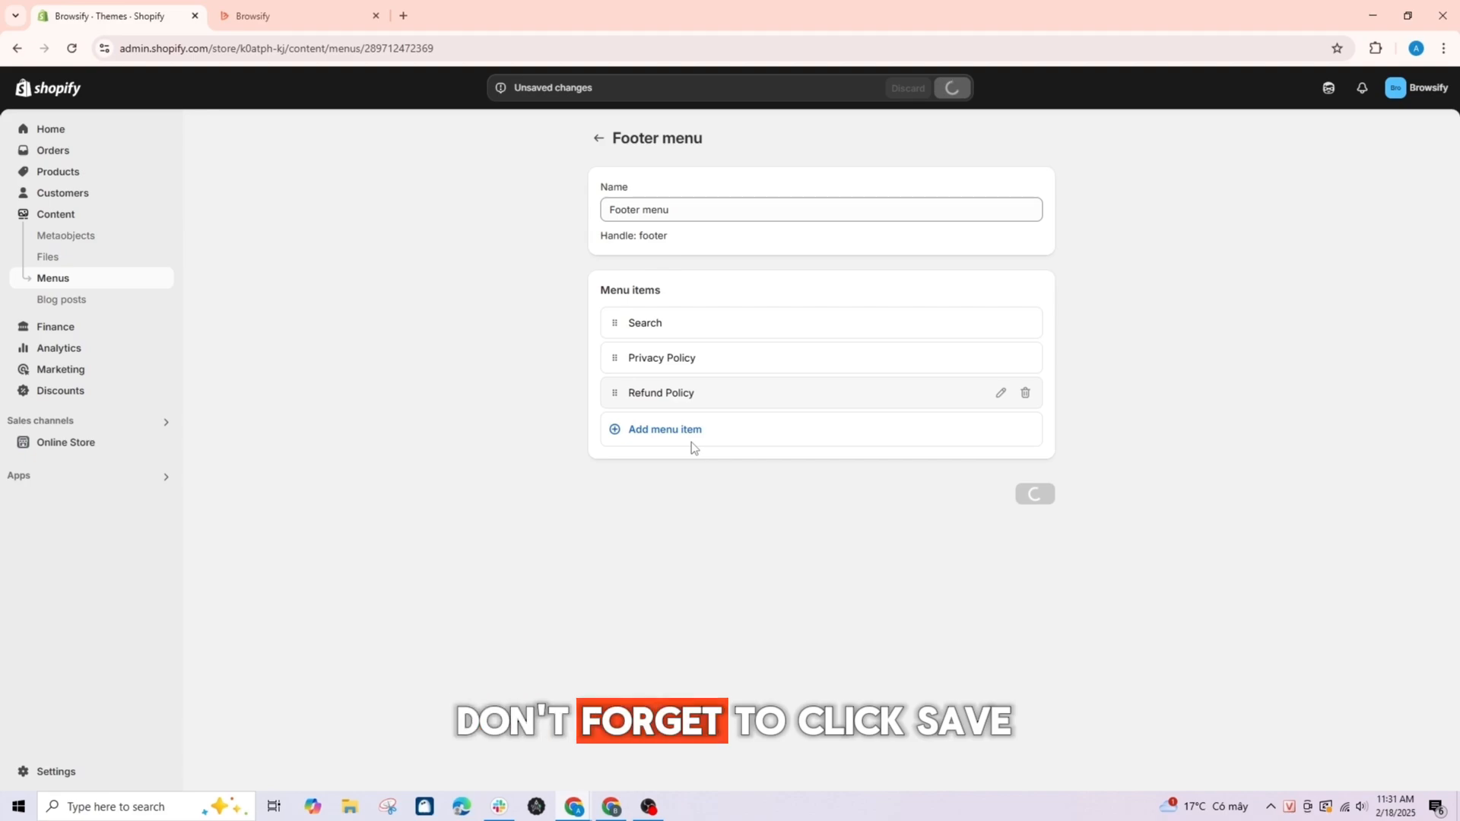
Add a footer menu item linked to the Shipping Policy page.
click(672, 427)
click(897, 451)
click(882, 295)
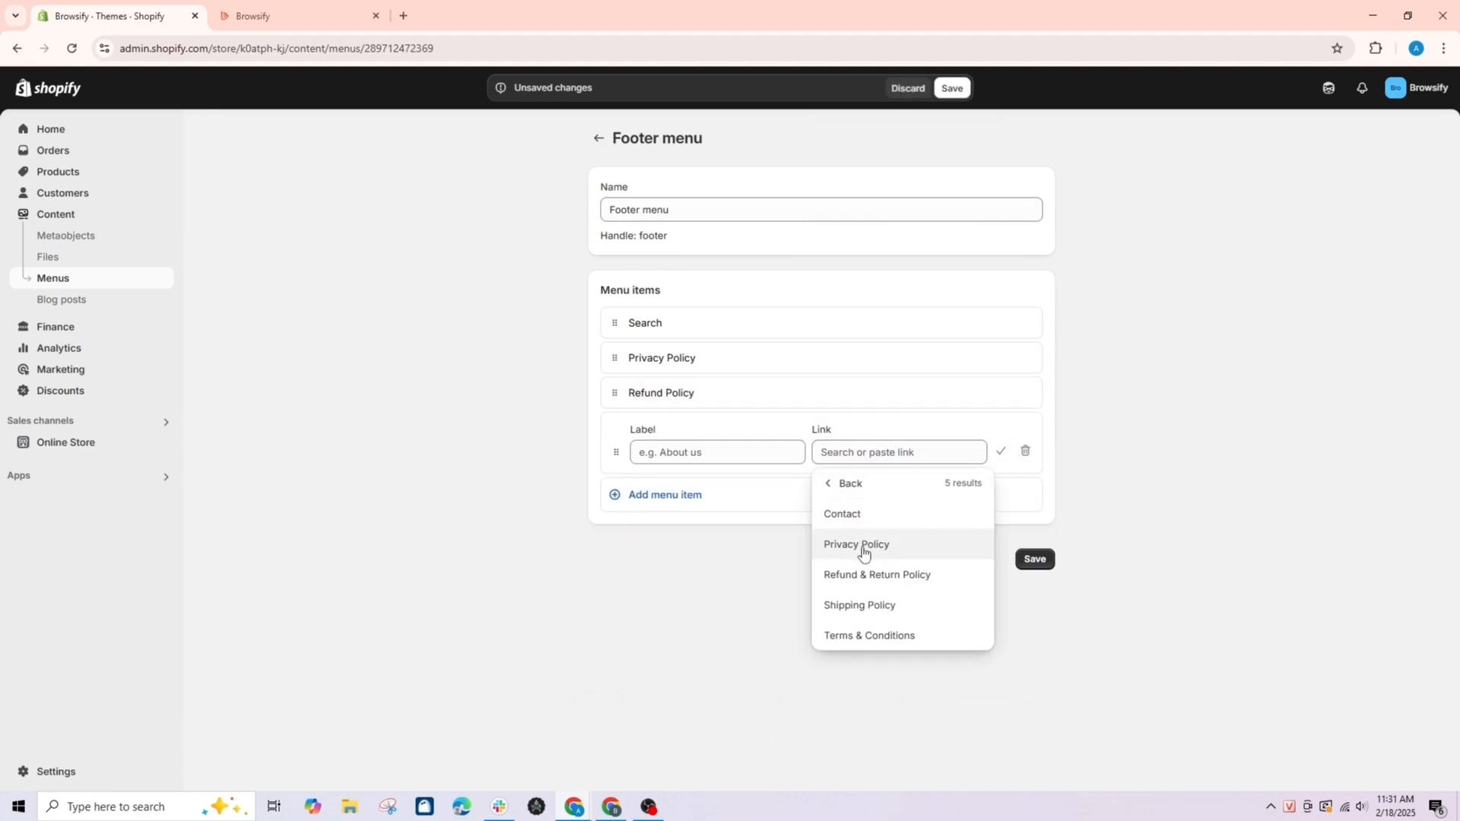
click(866, 611)
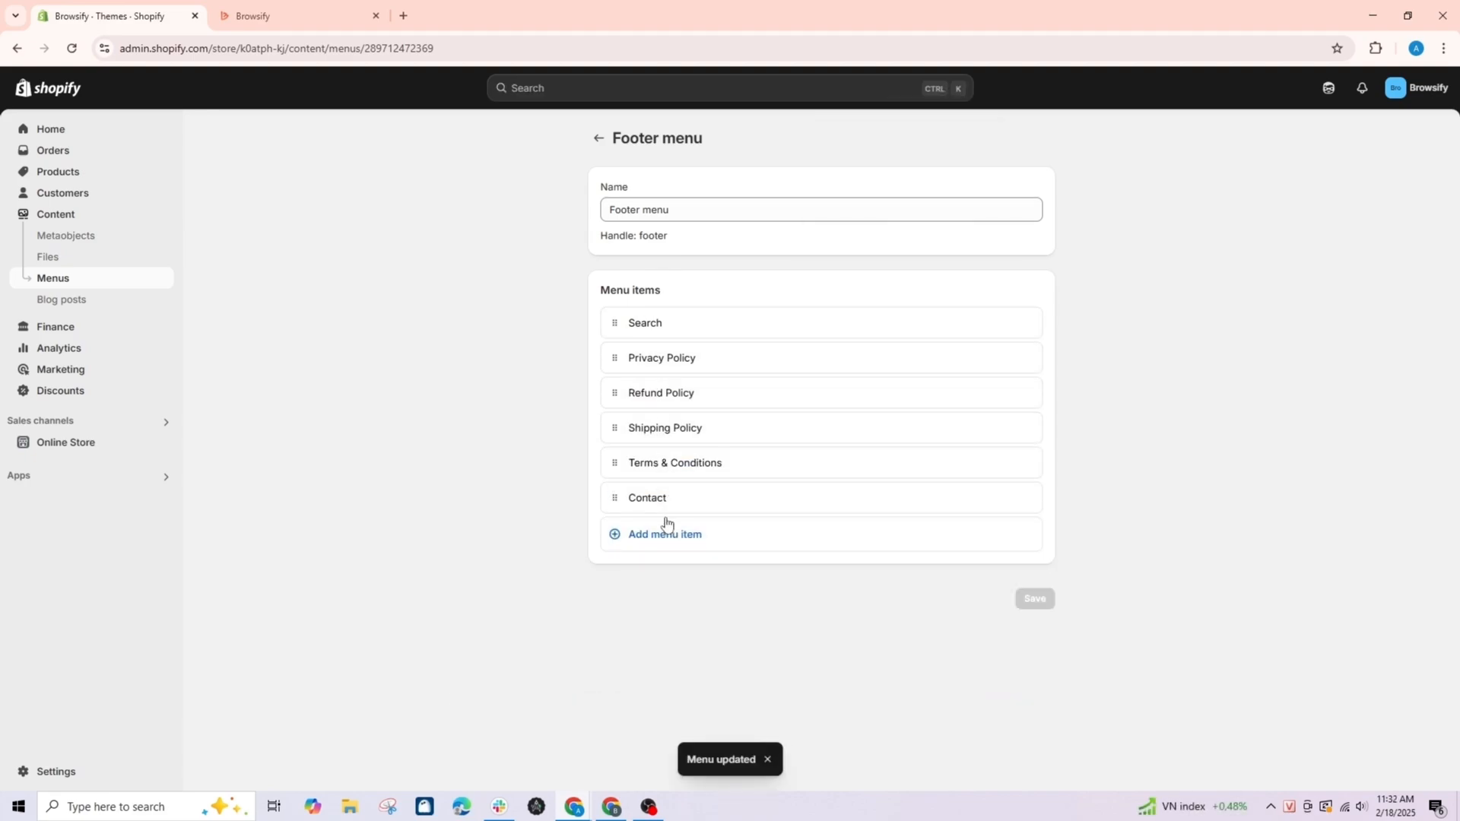
Open the online store's live storefront and view the footer menu at the end of the home page.
click(162, 449)
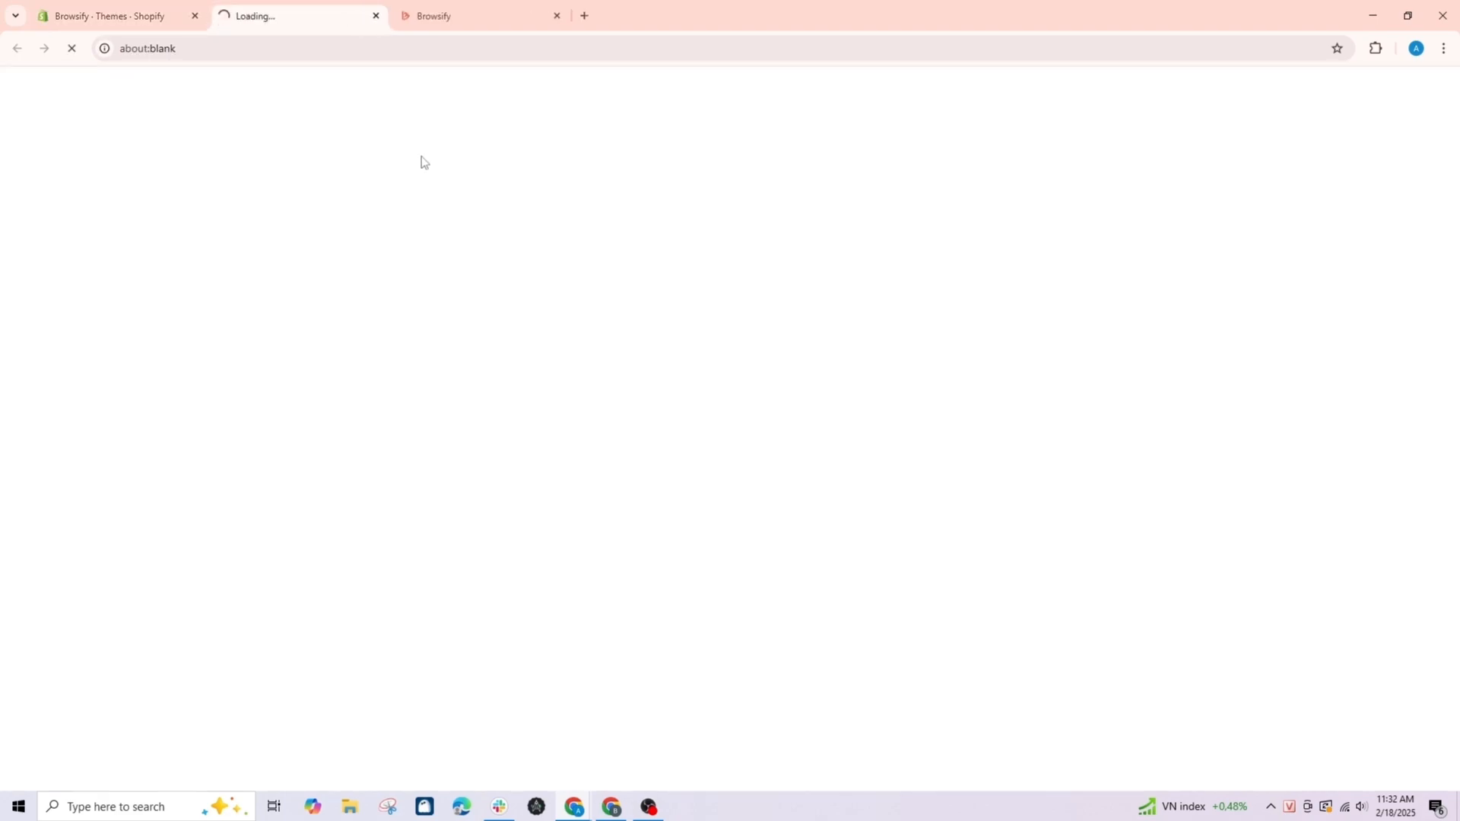
scroll(1020, 422, down, 20)
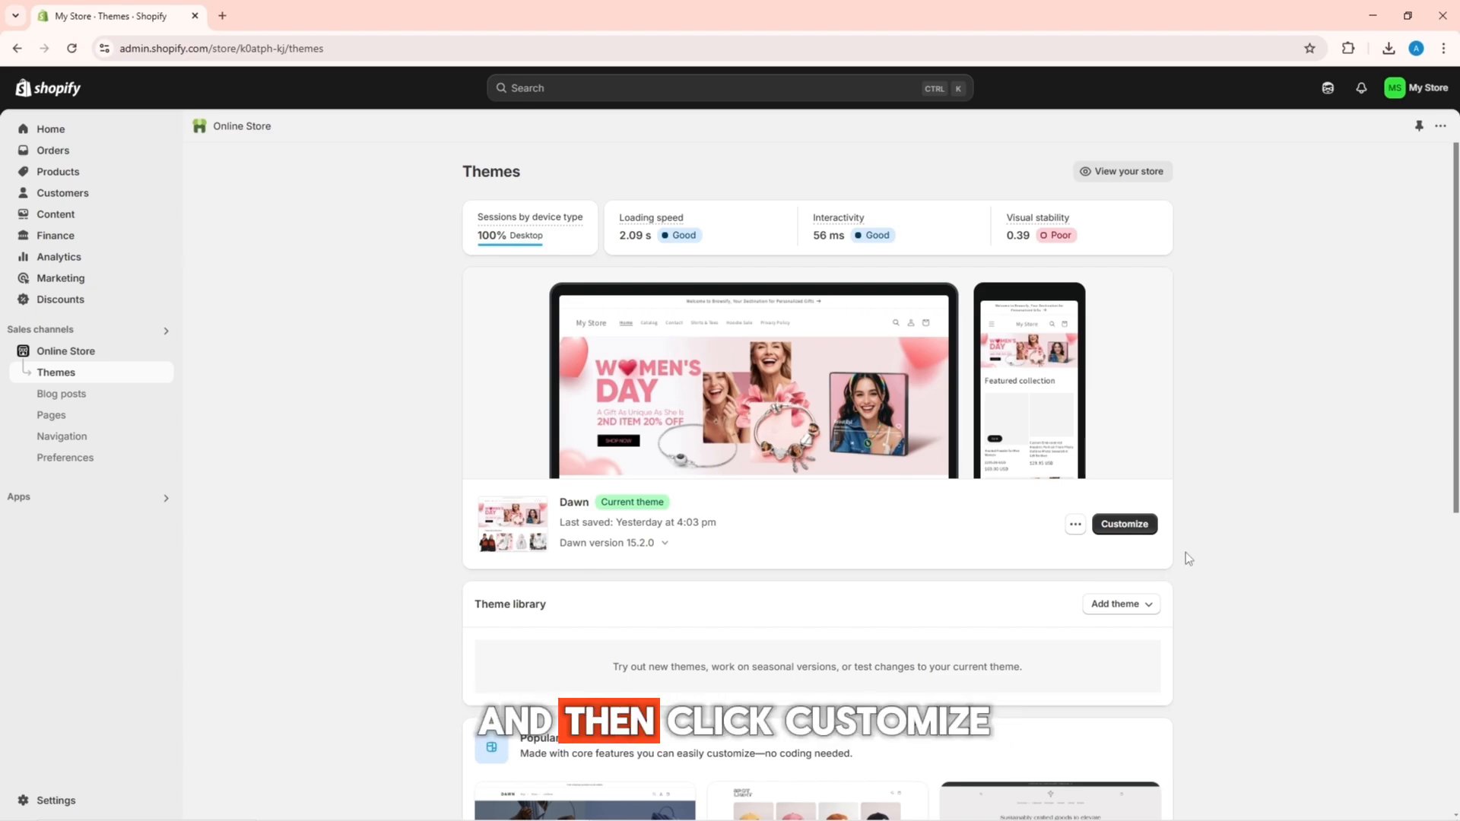
Open the Dawn theme for customization and select the Header section to show its menu settings.
click(1129, 526)
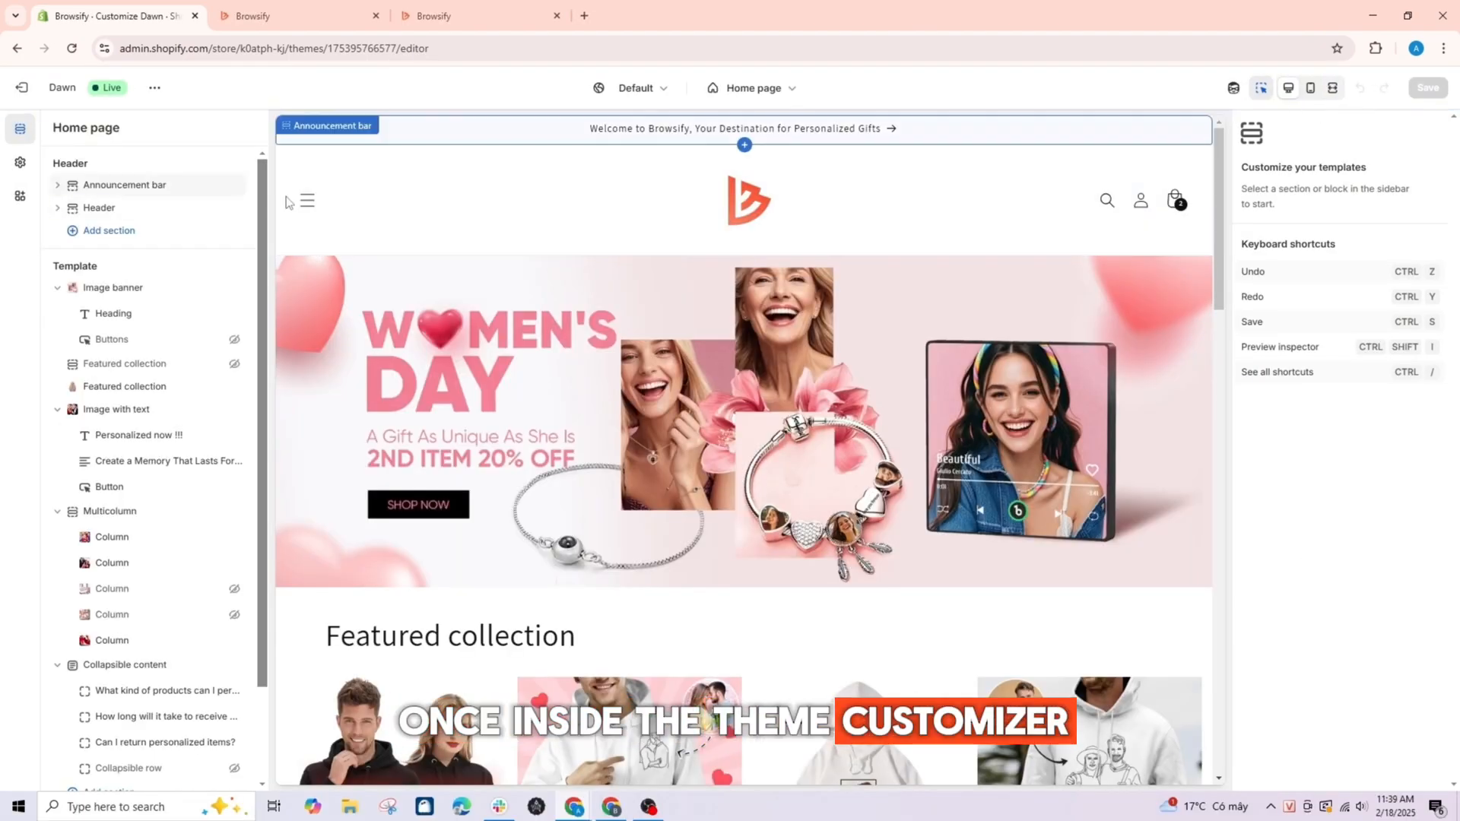
click(318, 199)
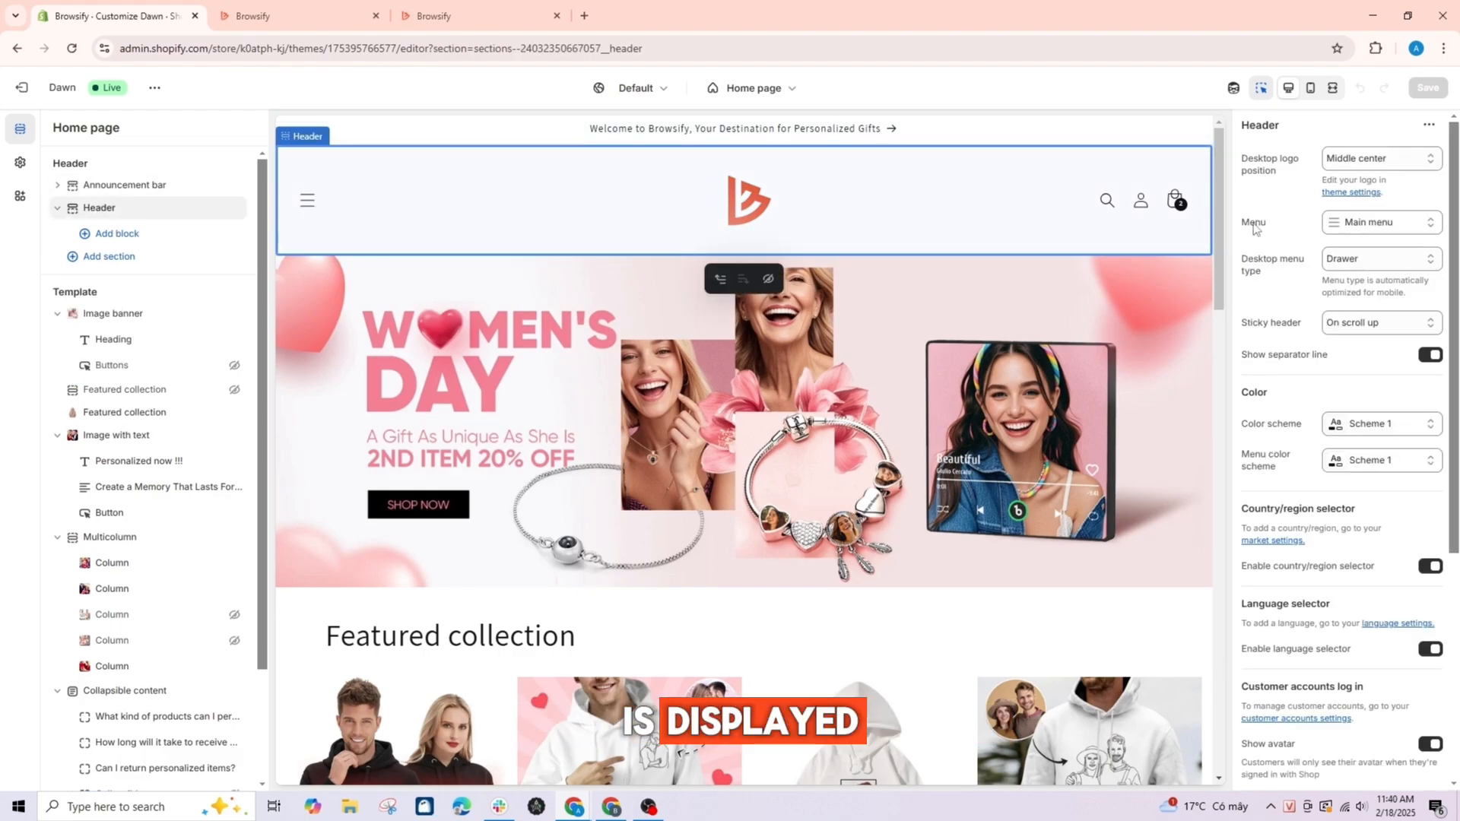
Try the Mega menu and Drawer types for the header's desktop menu, settle on Dropdown, and save the theme.
click(1360, 261)
click(1344, 280)
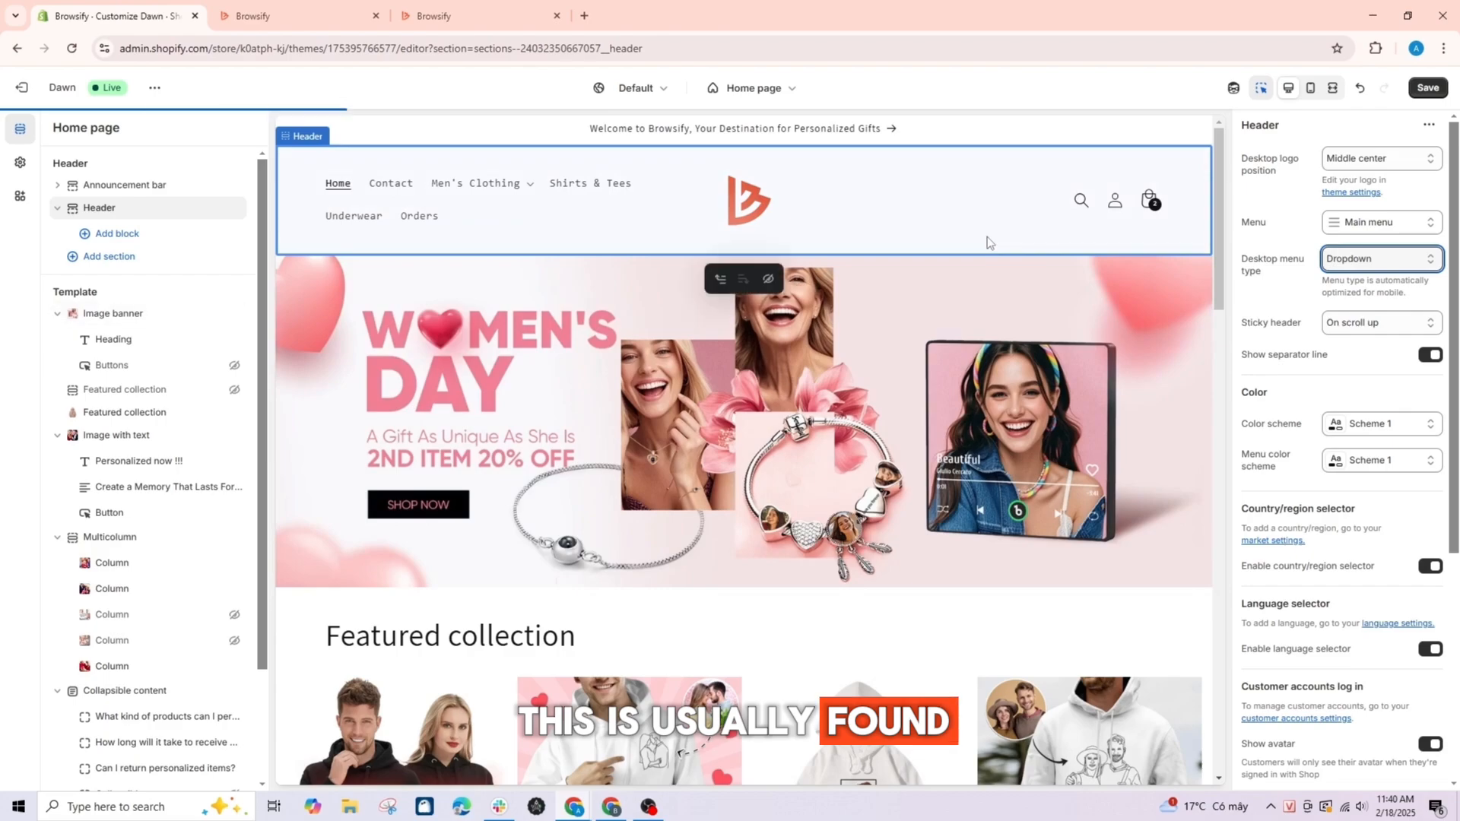
click(1350, 260)
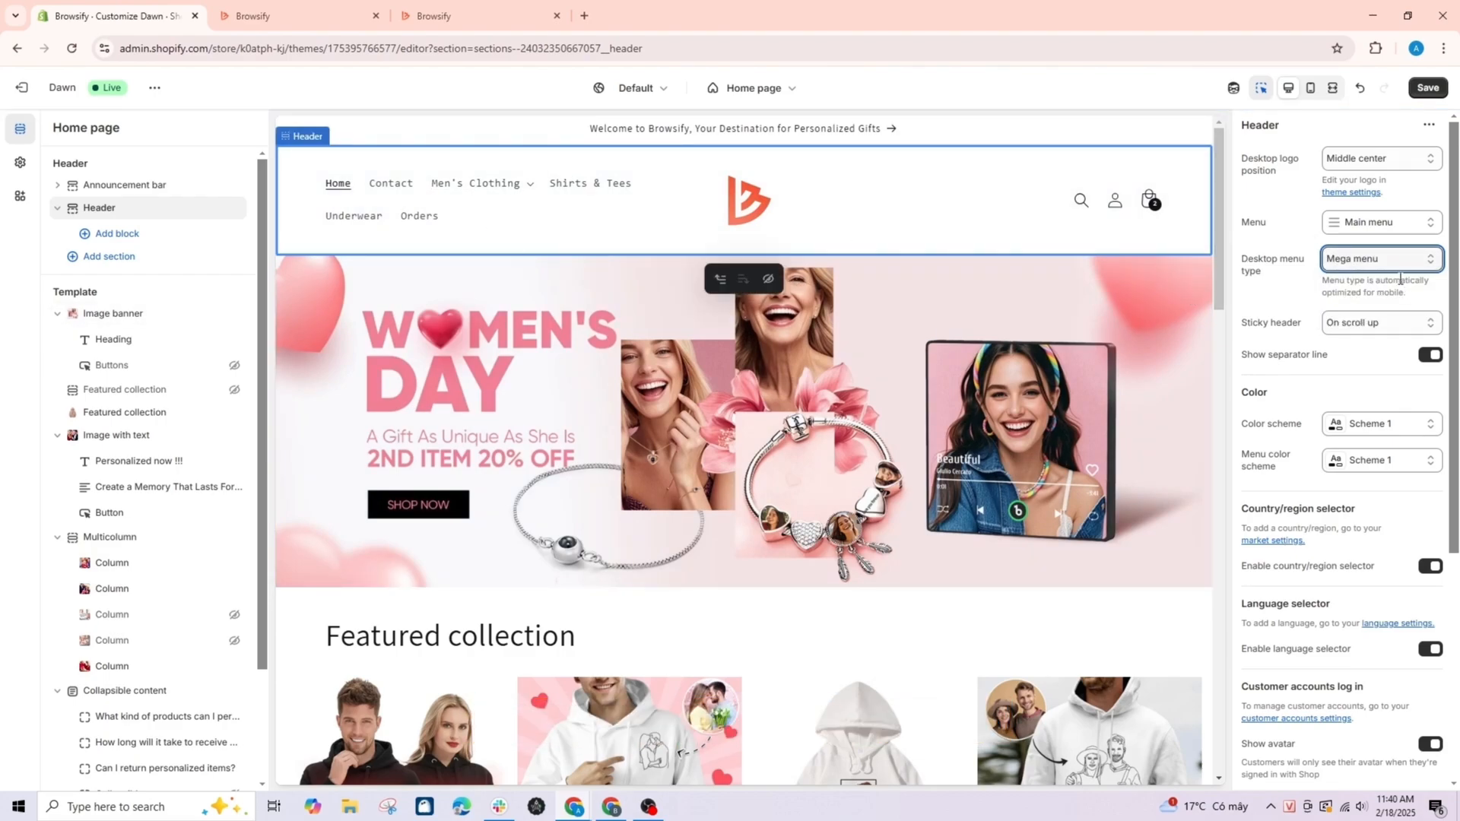
key(Down)
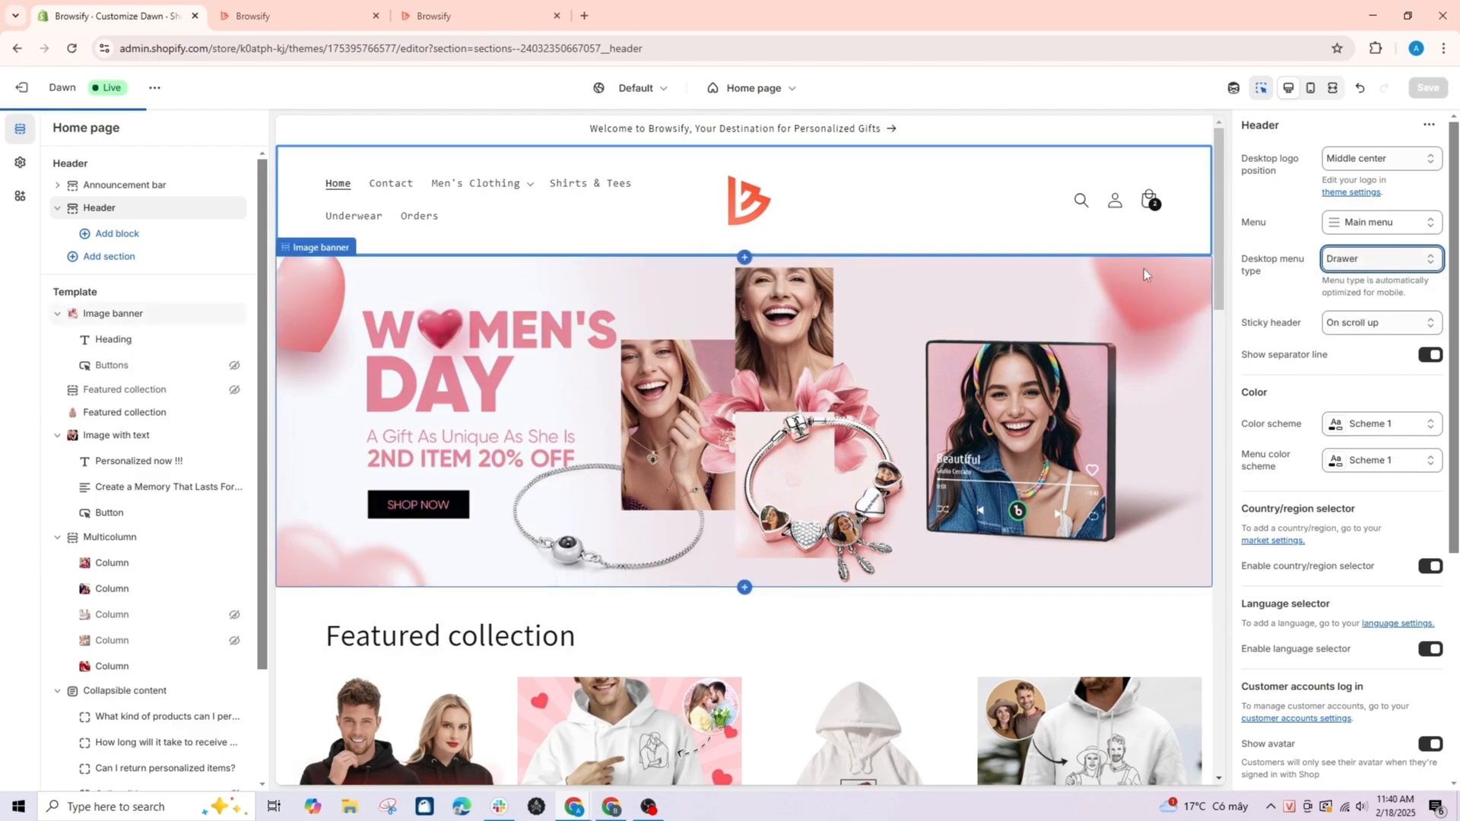
click(1370, 282)
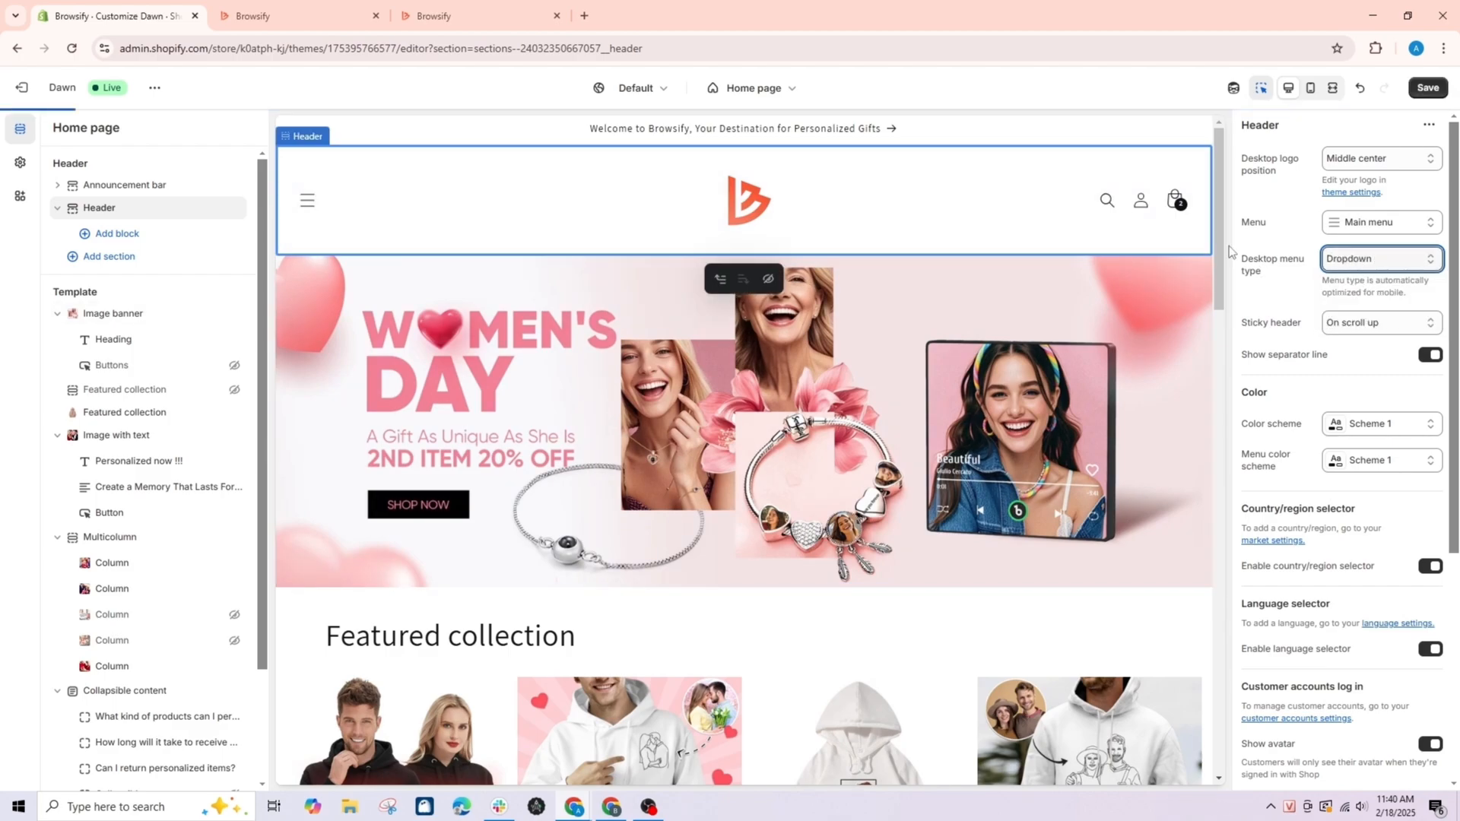
click(1439, 88)
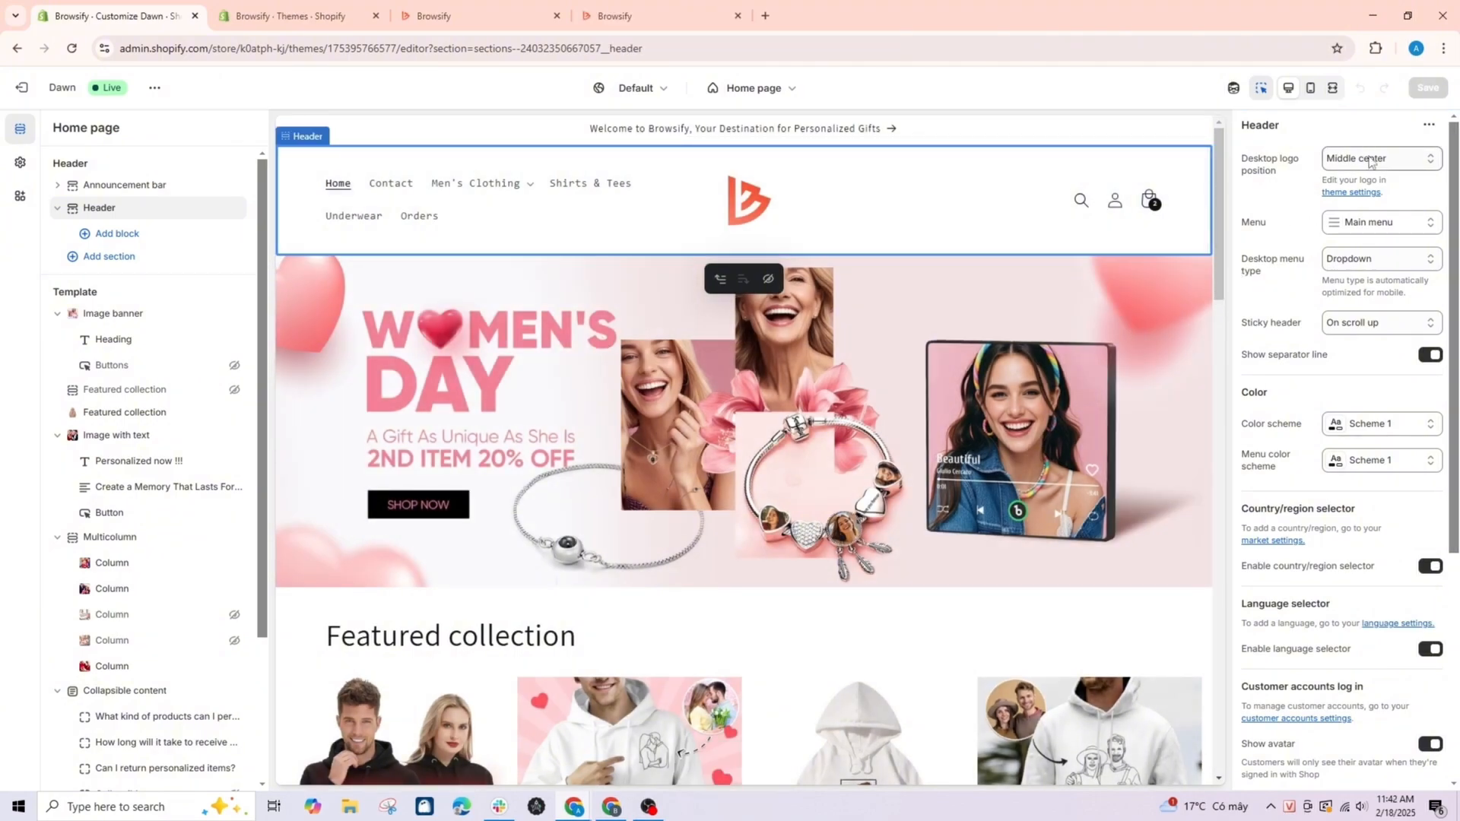
Set the header's desktop logo position to Middle left and save the theme.
click(1372, 158)
click(1378, 180)
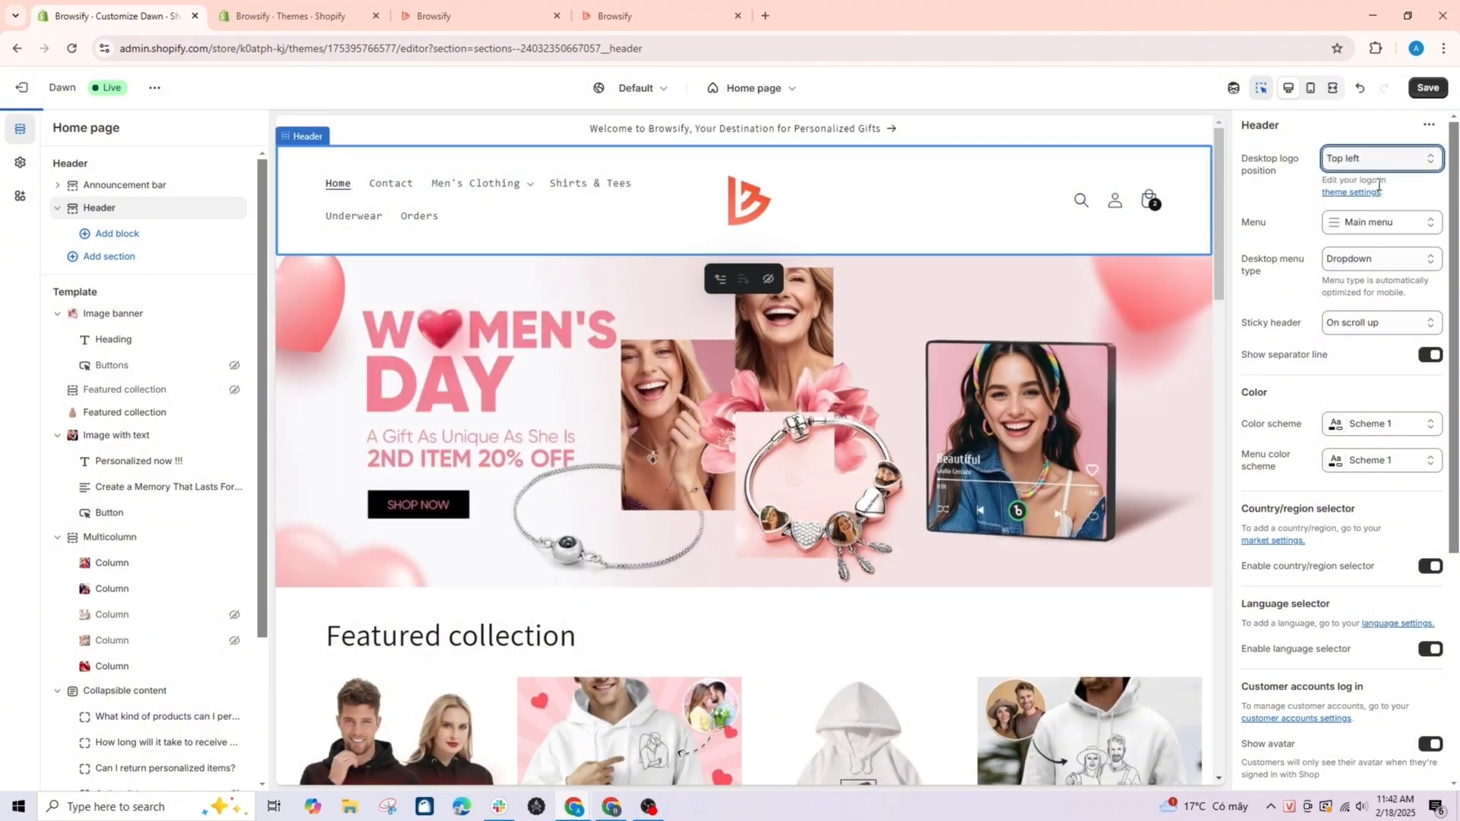
click(1351, 218)
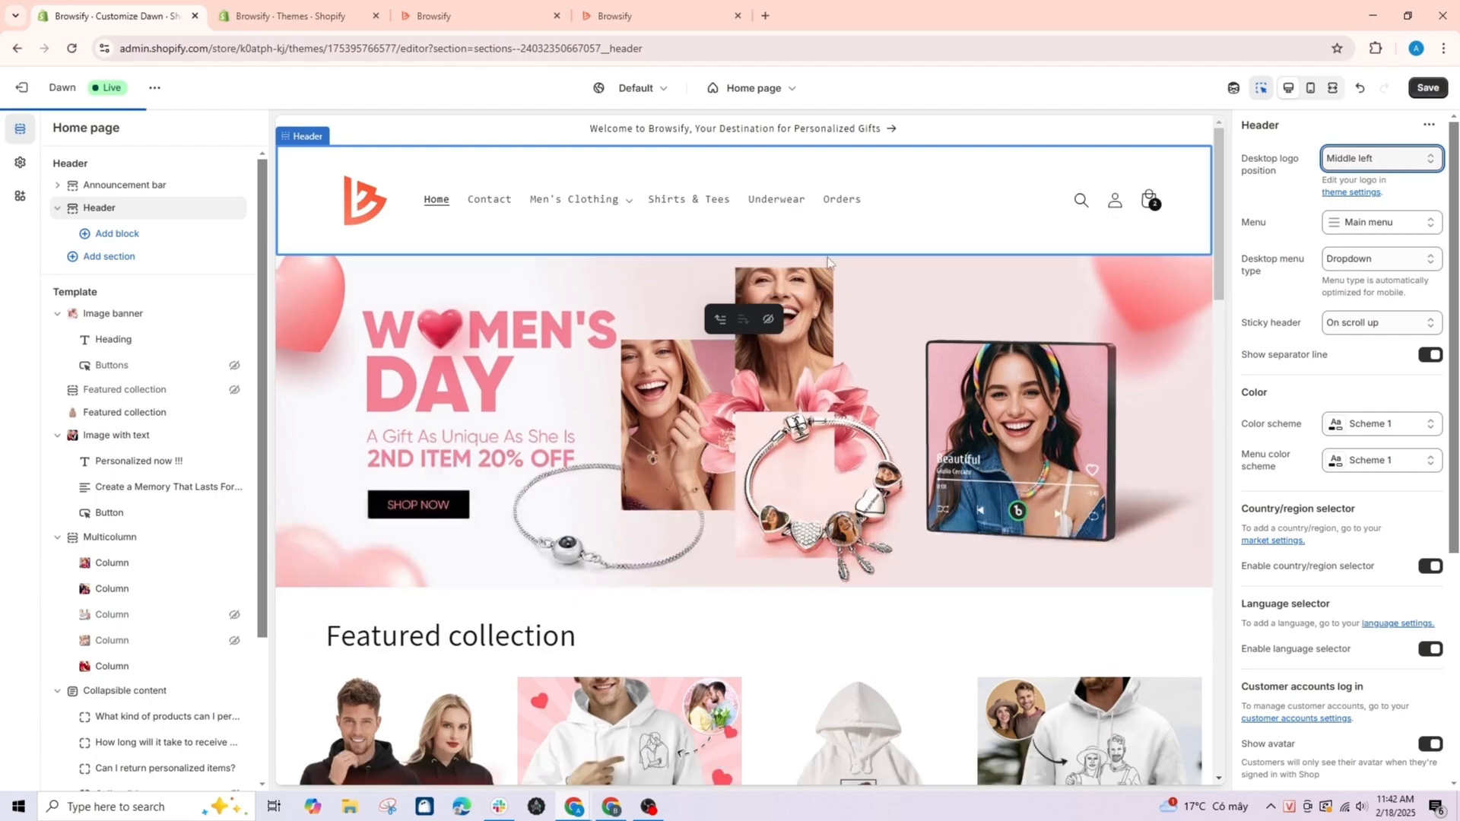
click(1424, 90)
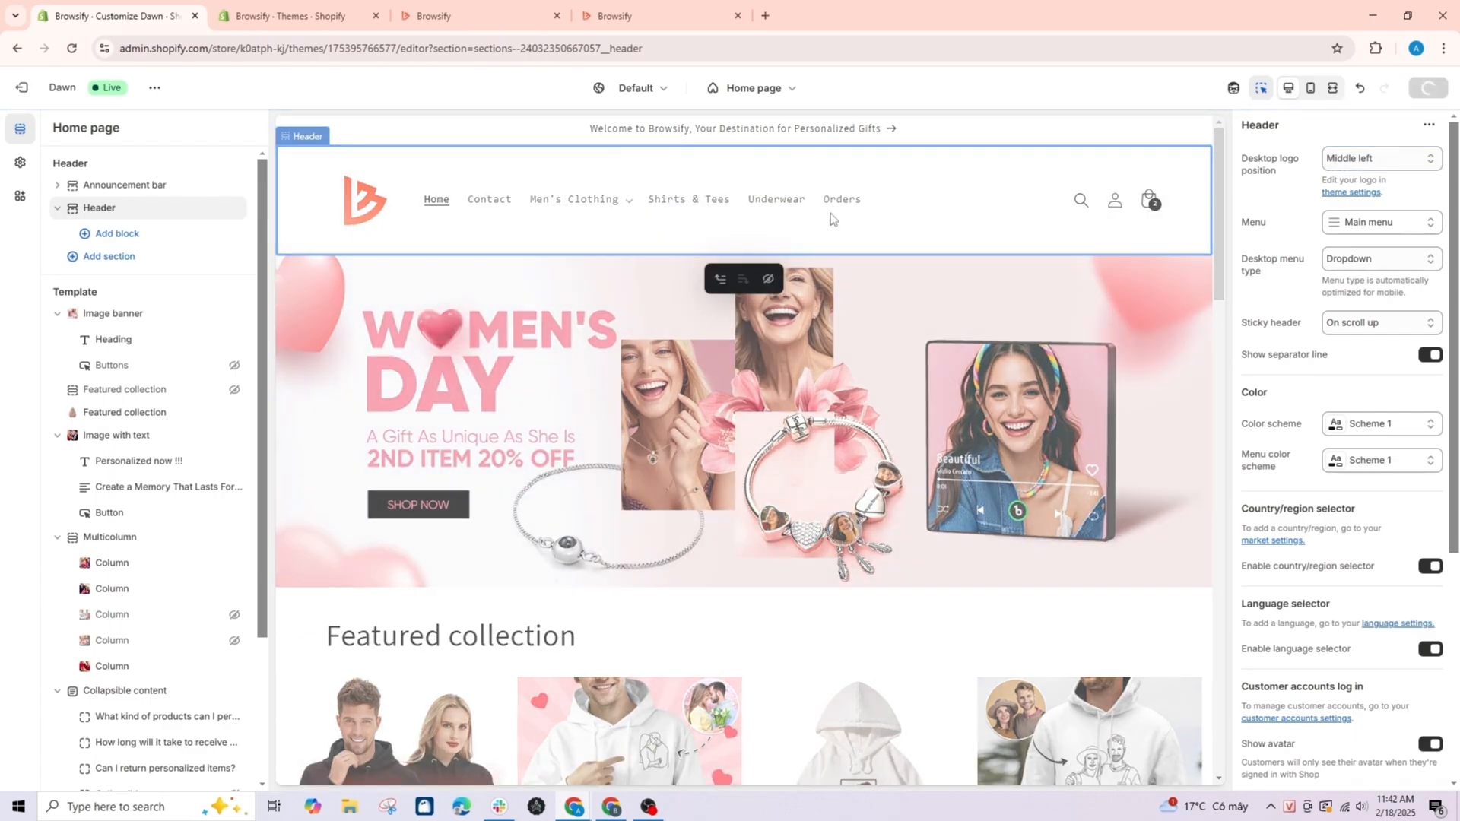
Assign the Contact us menu to the footer's Contact us block, save, and view the live storefront down to its footer.
scroll(262, 449, down, 5)
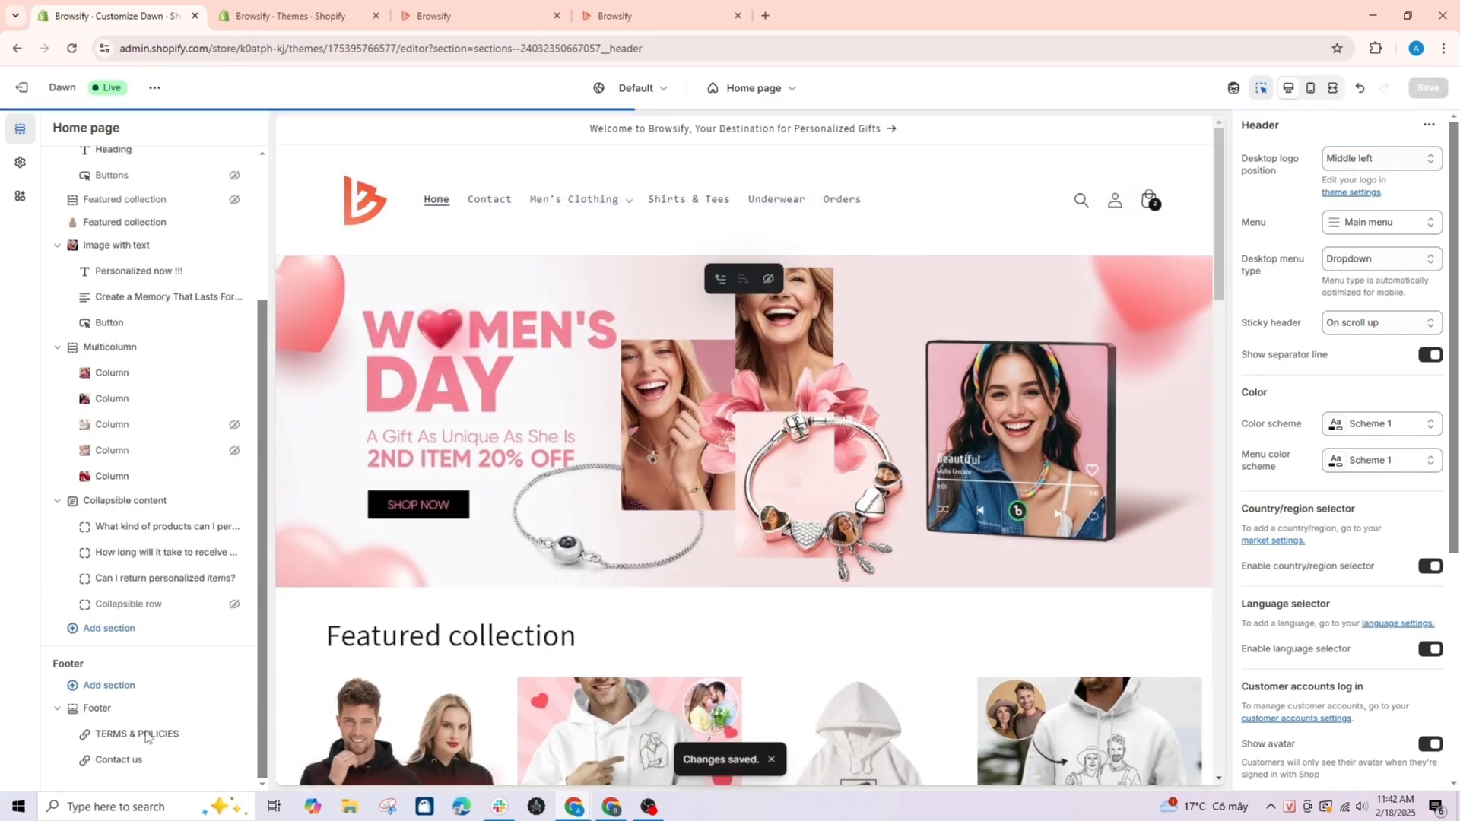
click(138, 760)
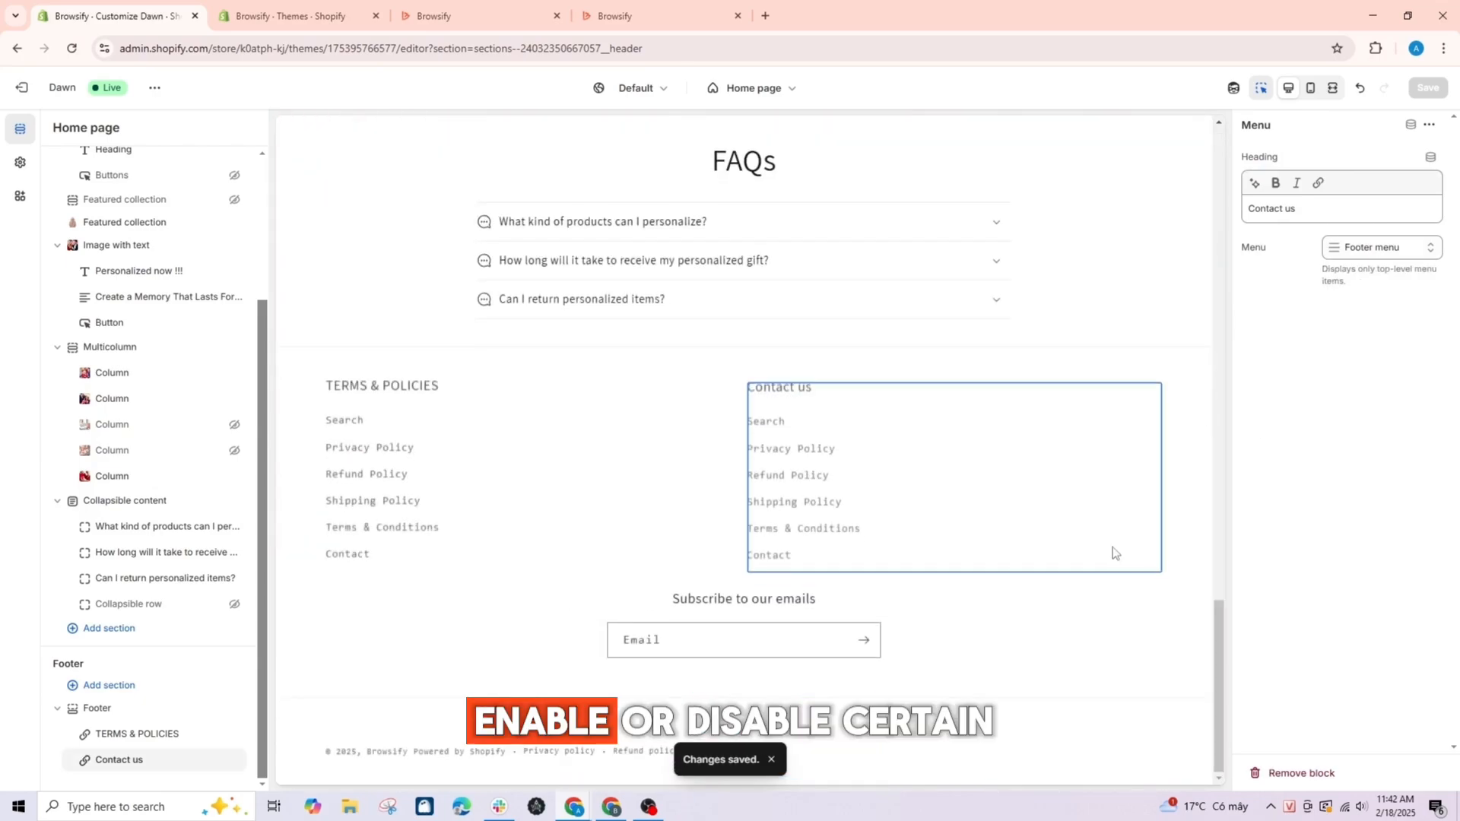
click(1417, 249)
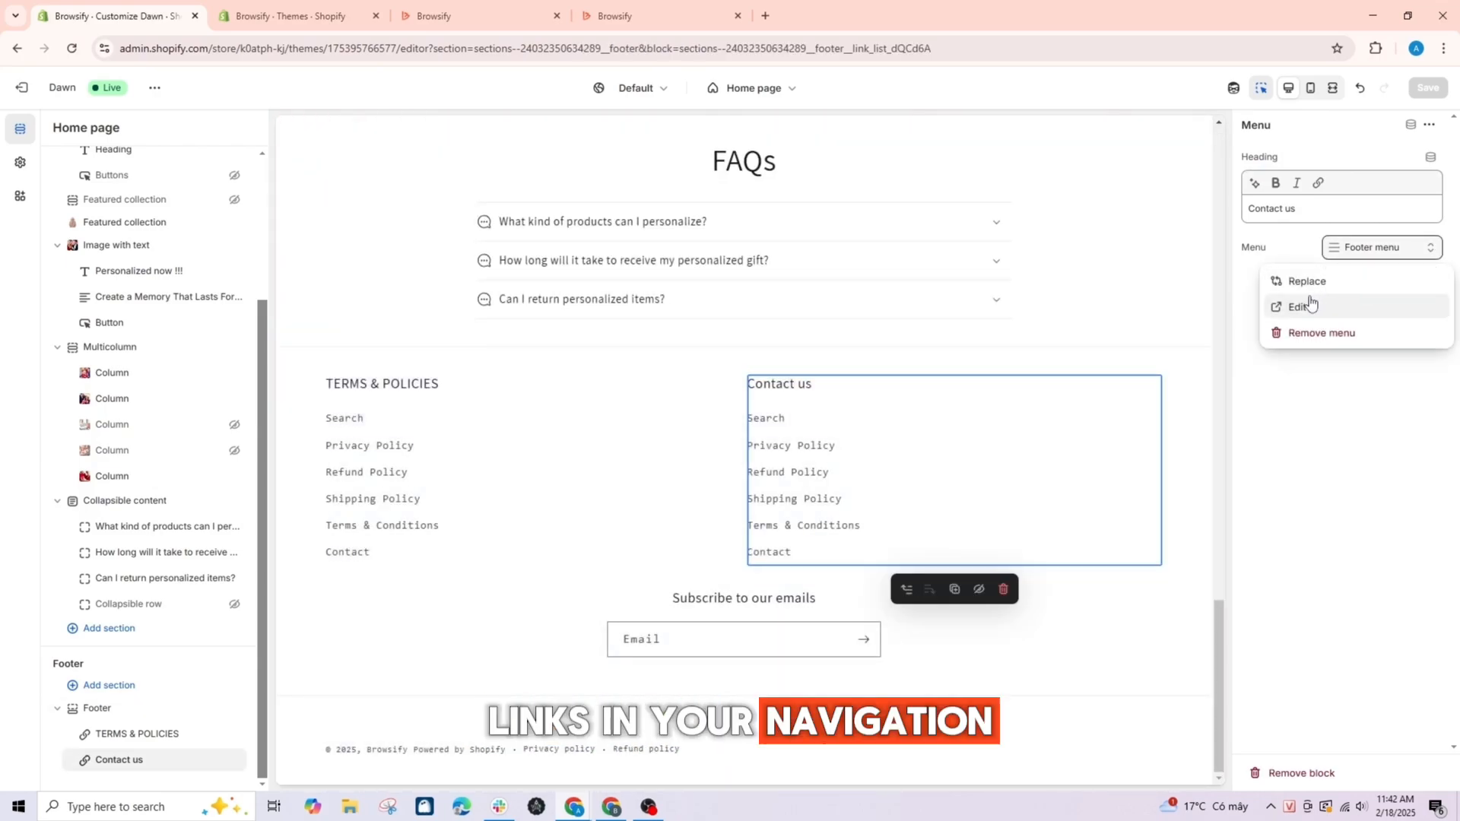
click(1316, 283)
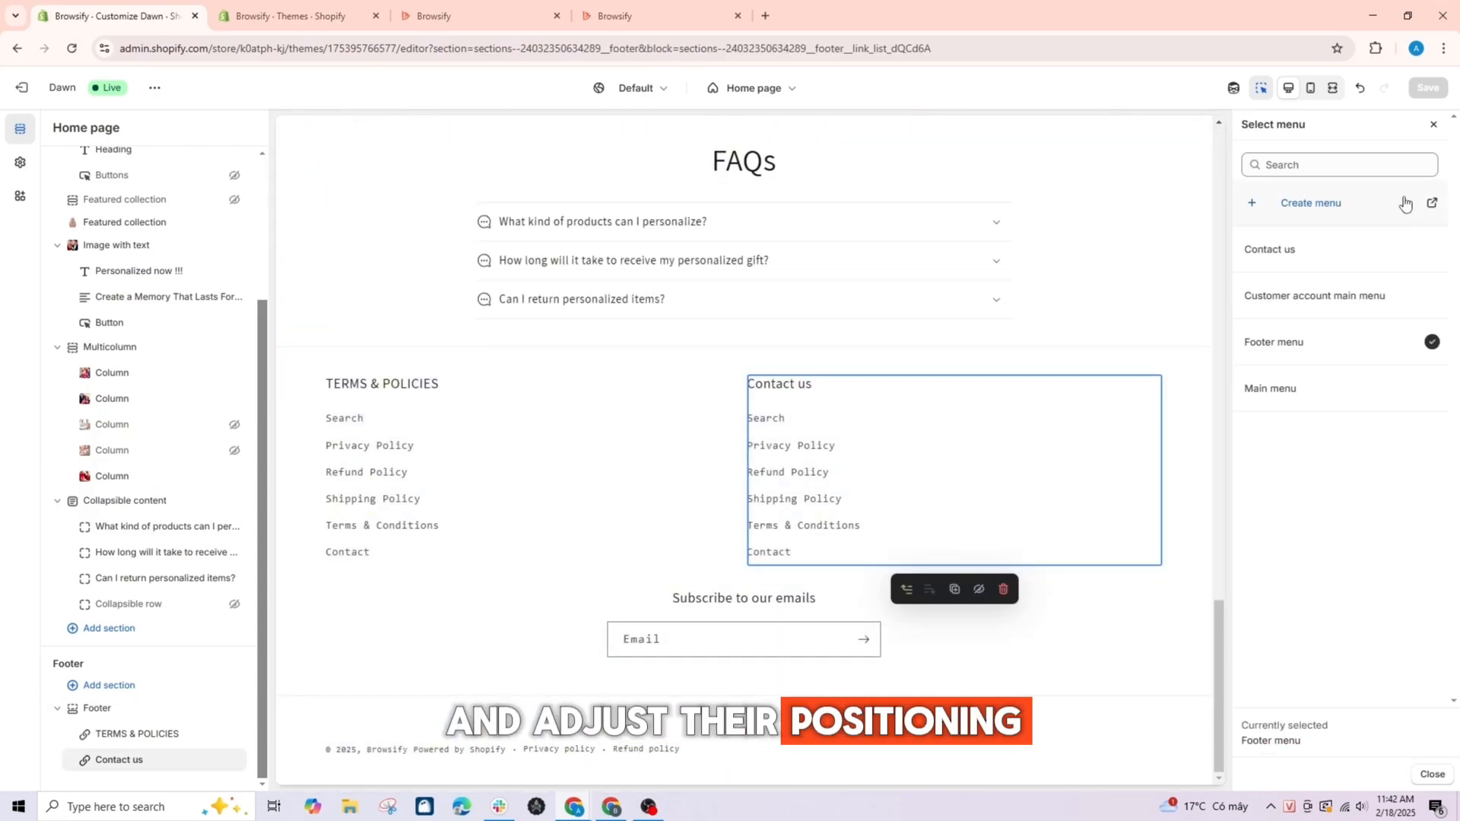
click(1290, 250)
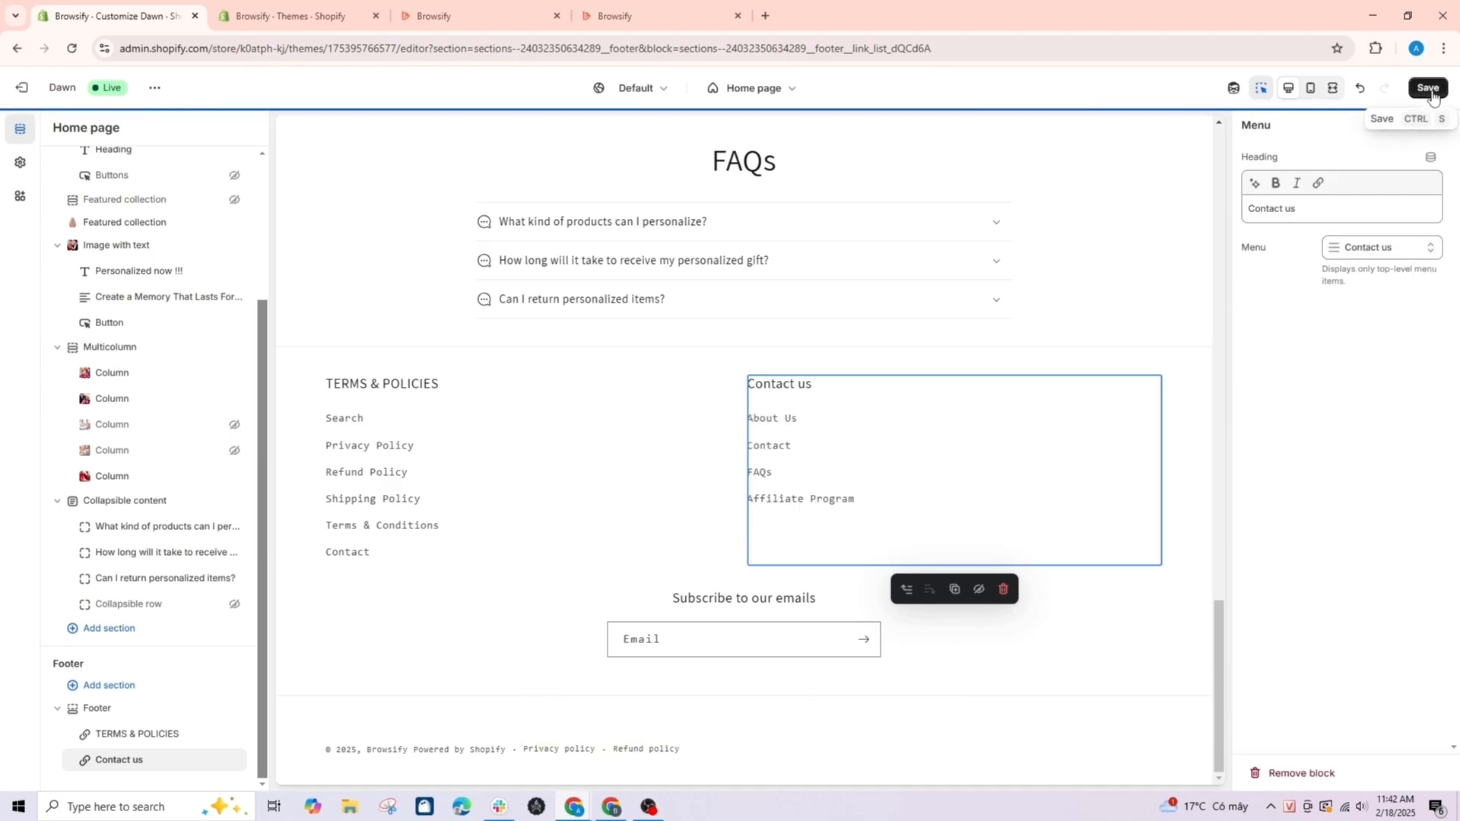
click(1430, 92)
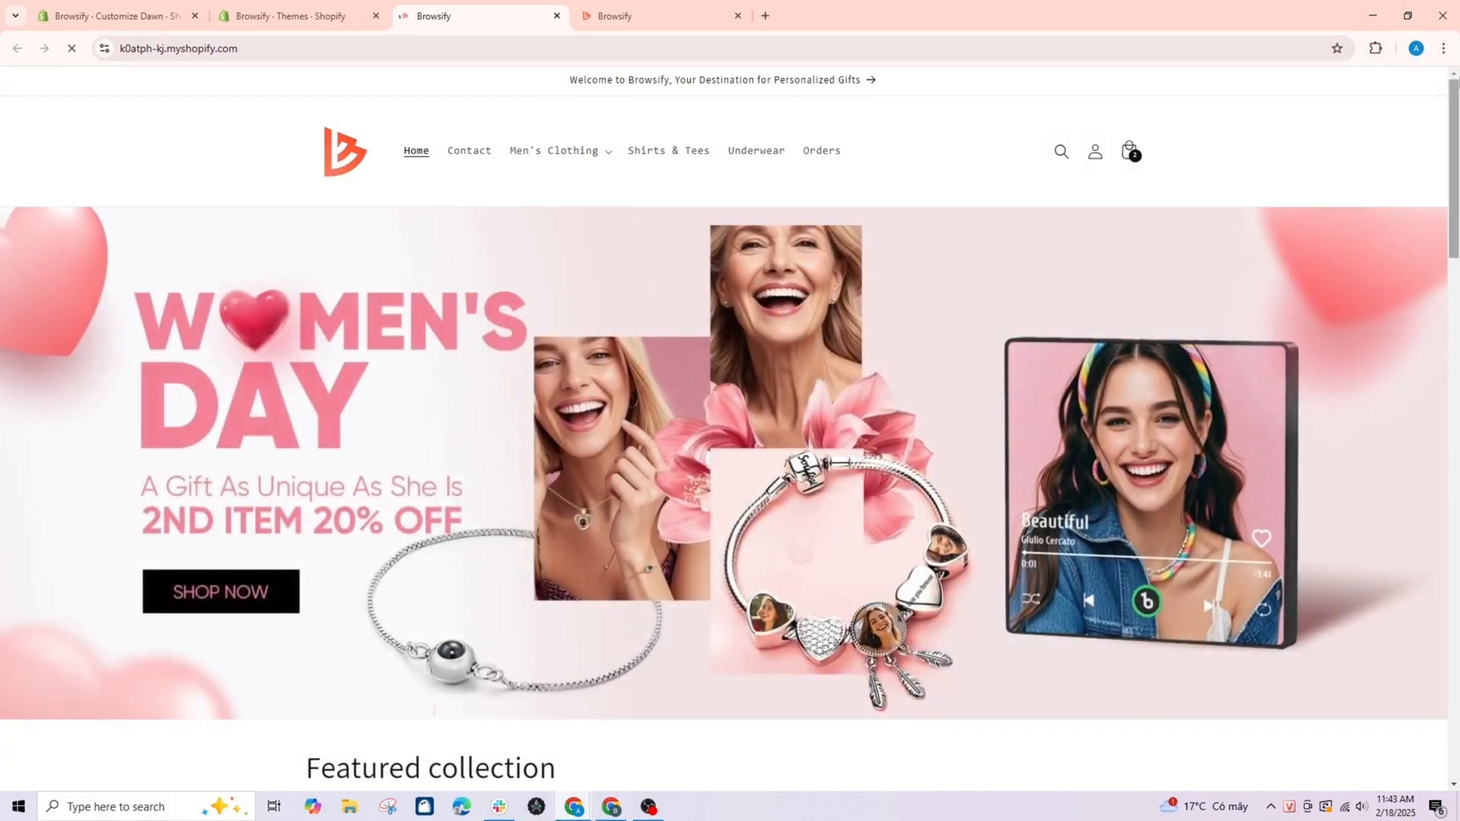
scroll(730, 426, down, 15)
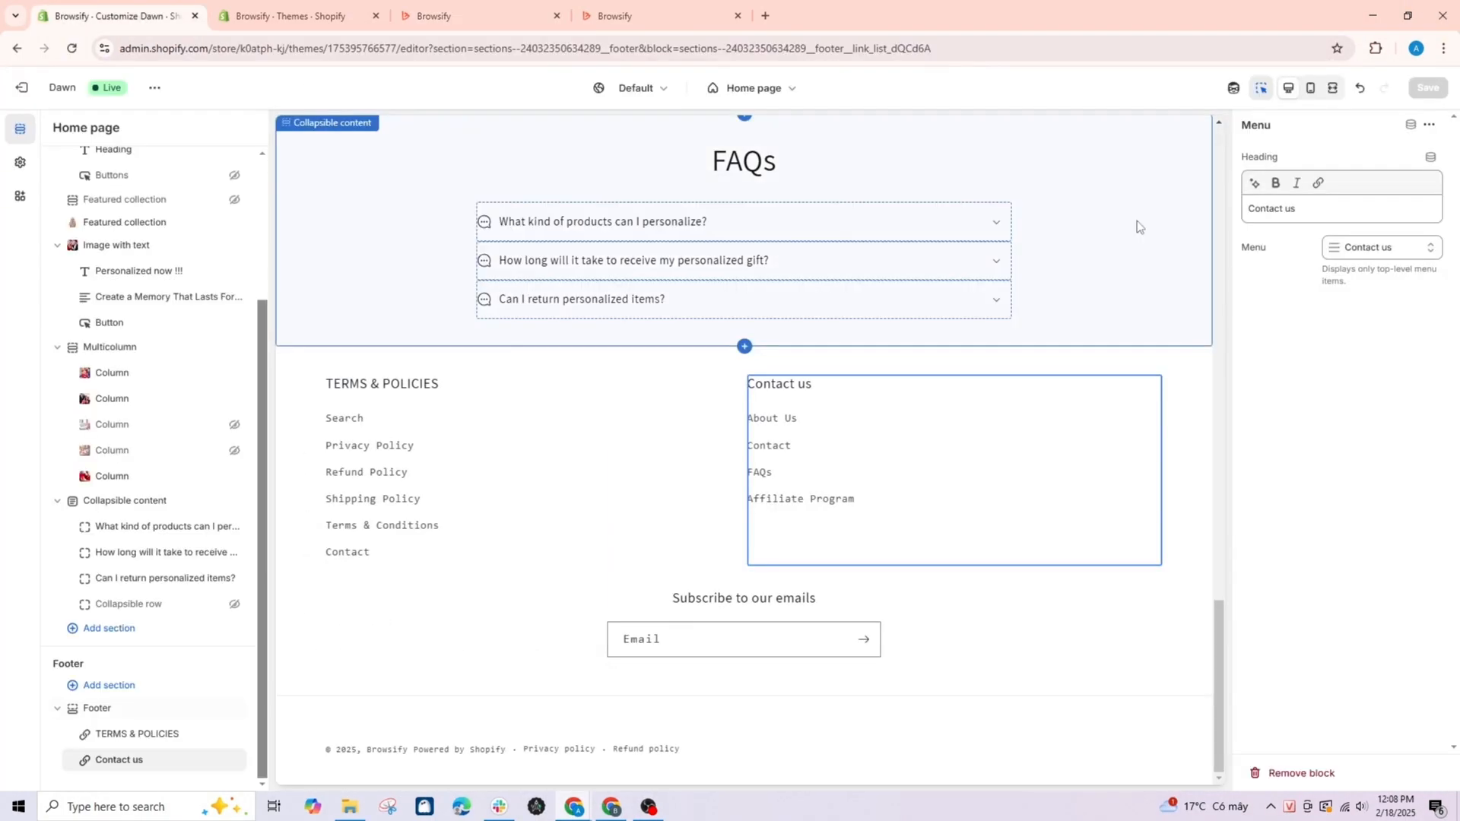
Preview the store in mobile view and check the header menu, including the Men's Clothing submenu.
scroll(1139, 226, up, 2)
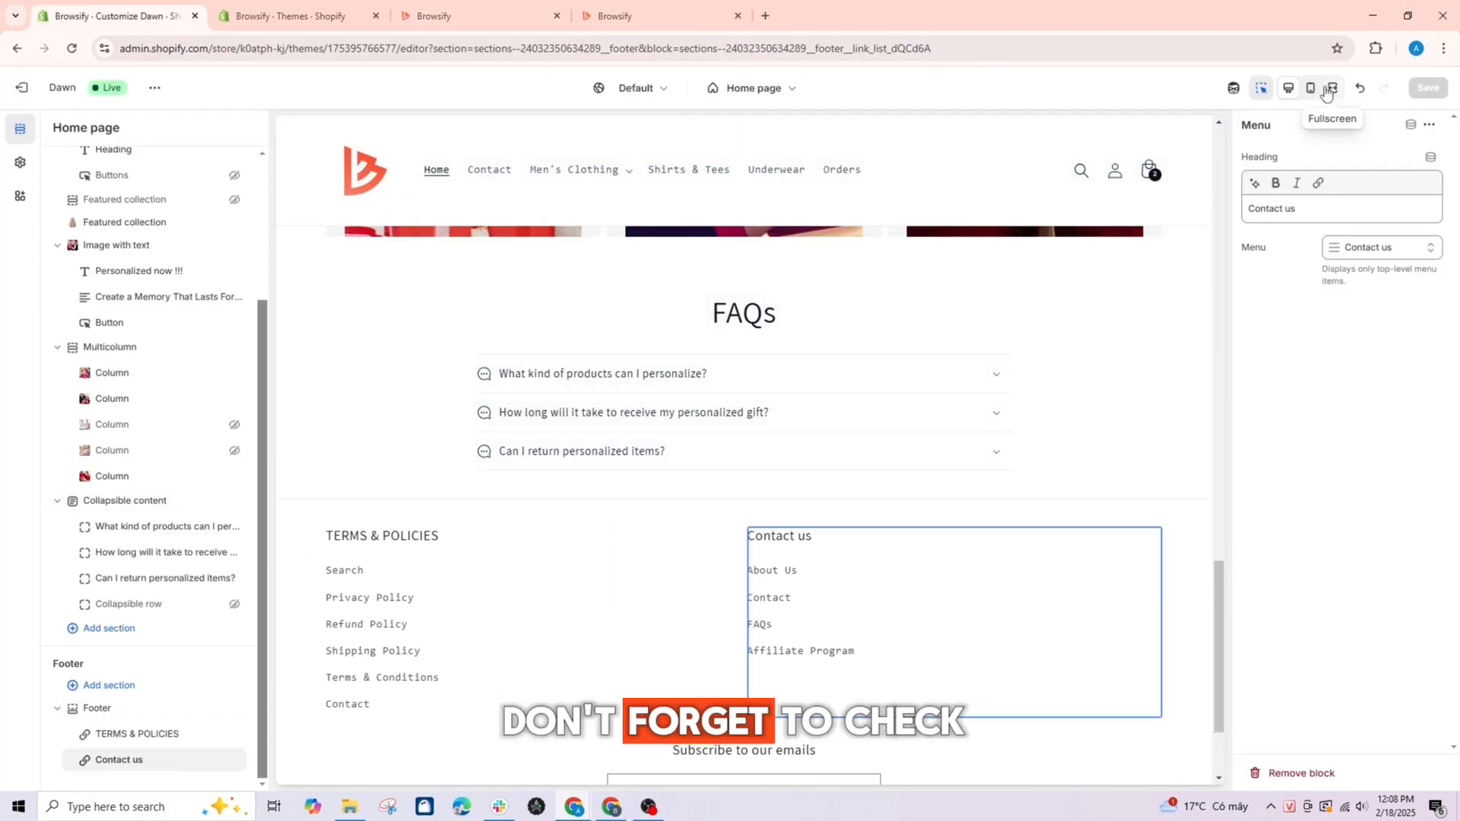
click(1313, 89)
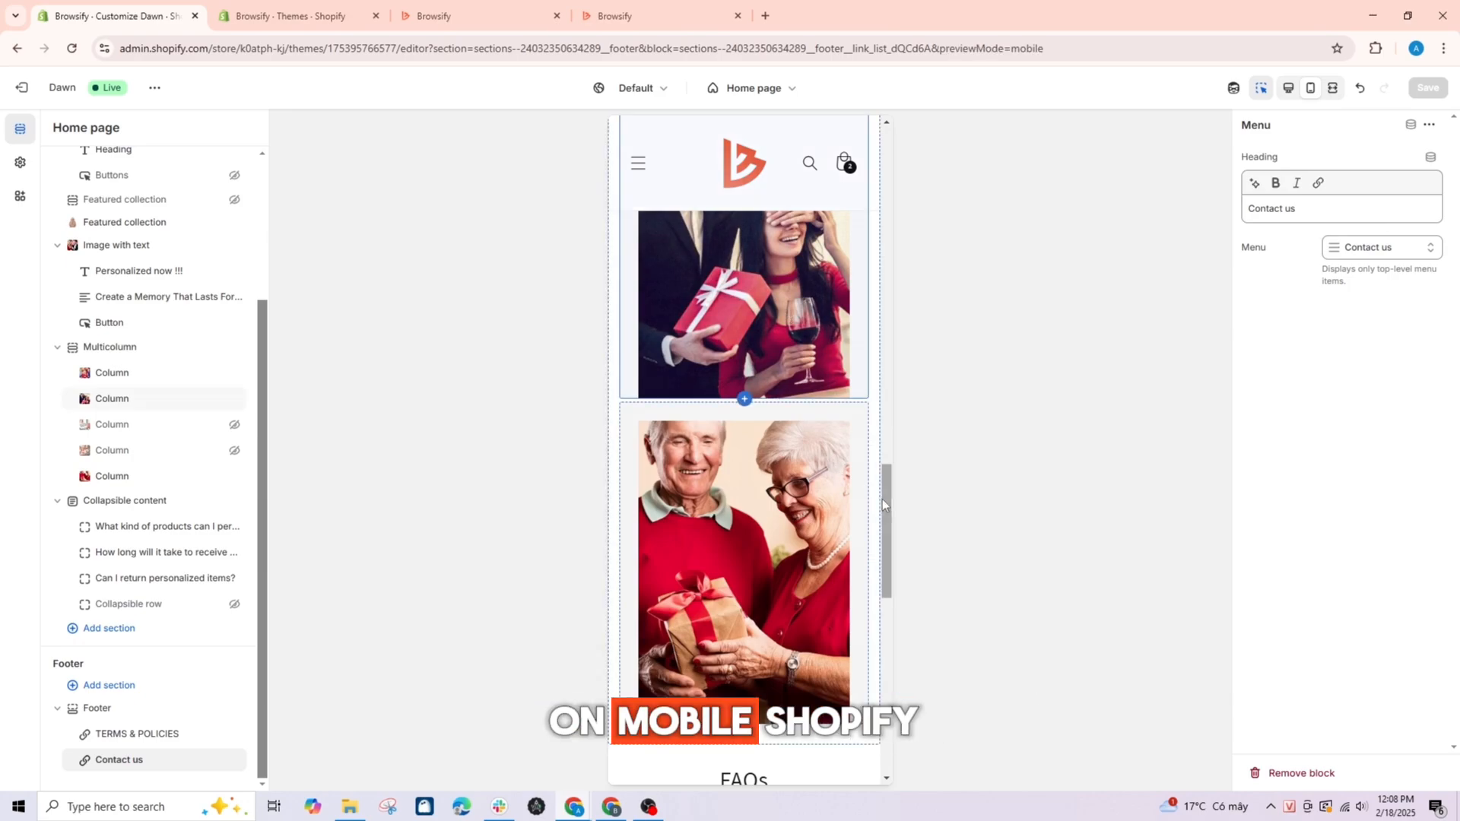
scroll(885, 393, up, 3)
scroll(885, 391, up, 10)
click(640, 204)
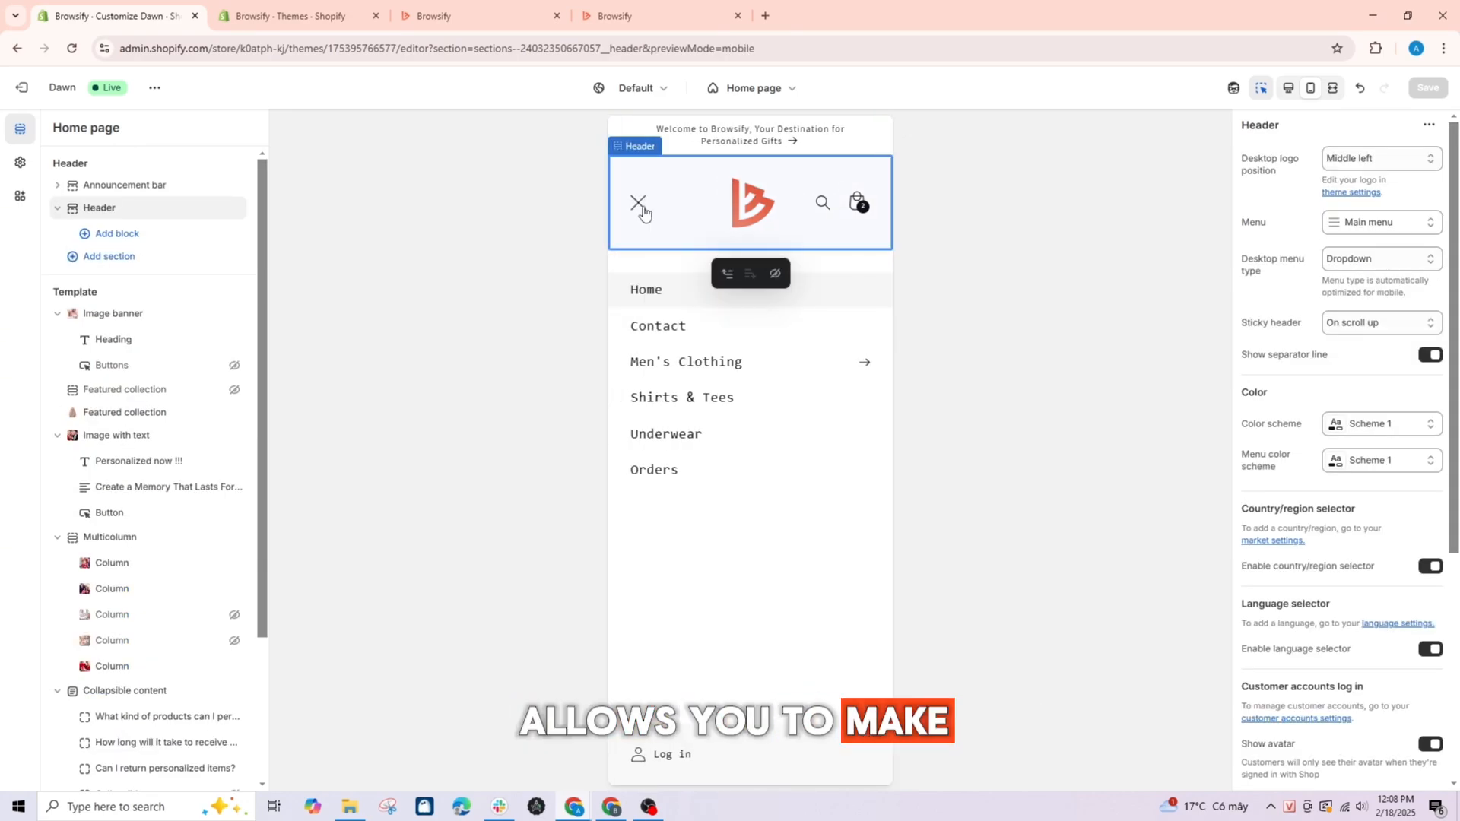
click(857, 365)
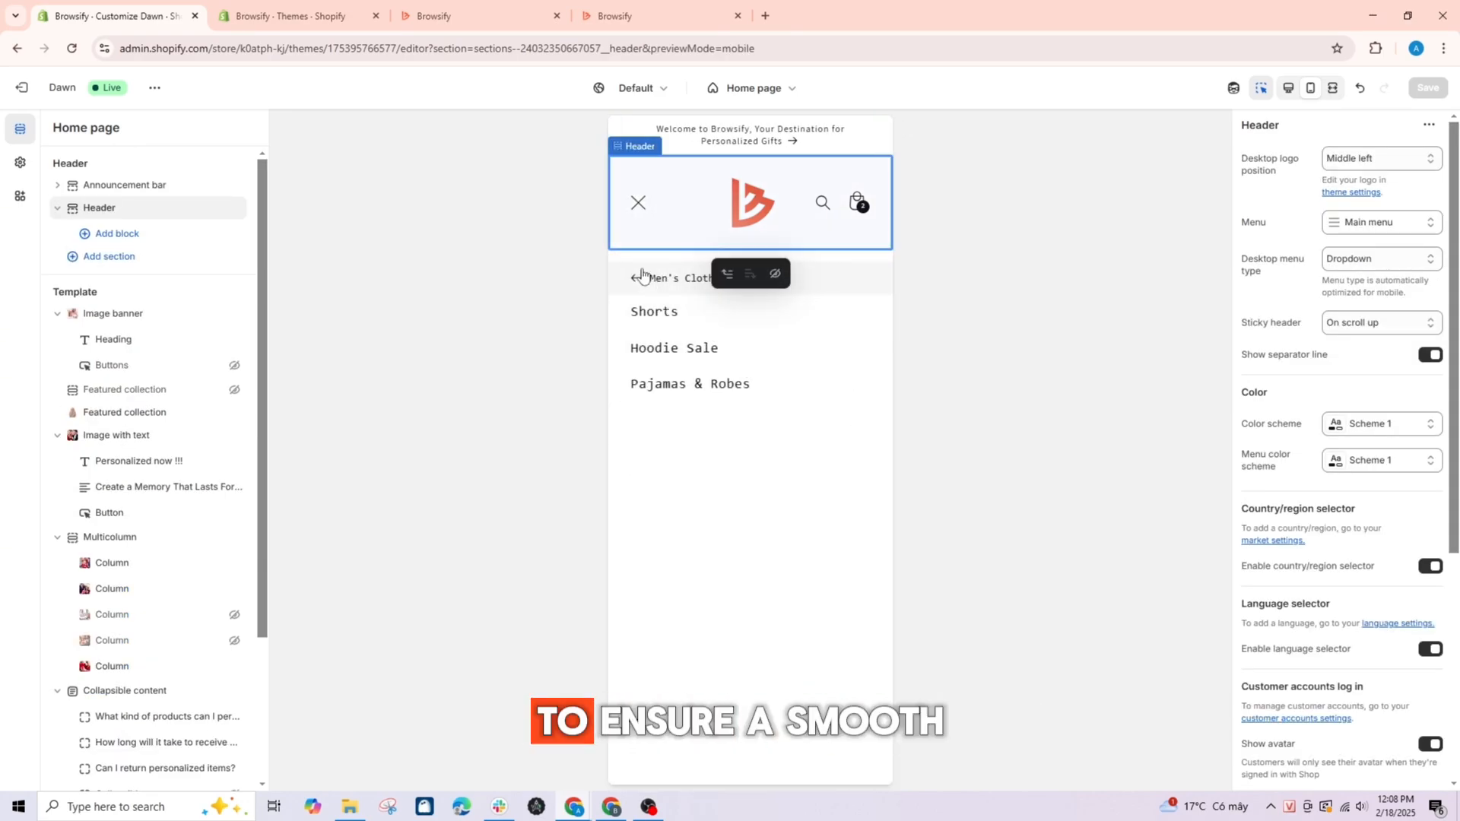
click(638, 284)
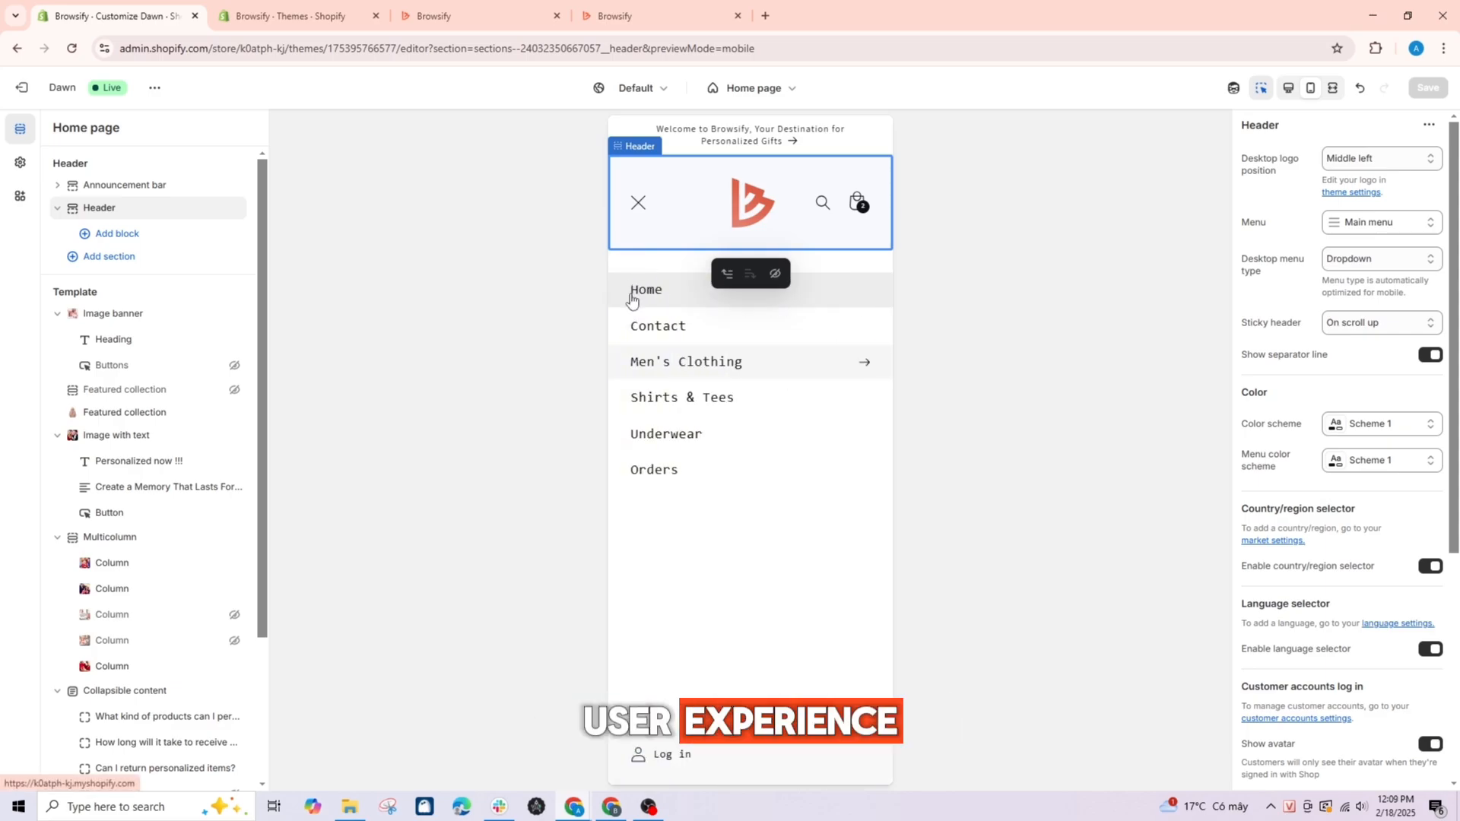
click(641, 203)
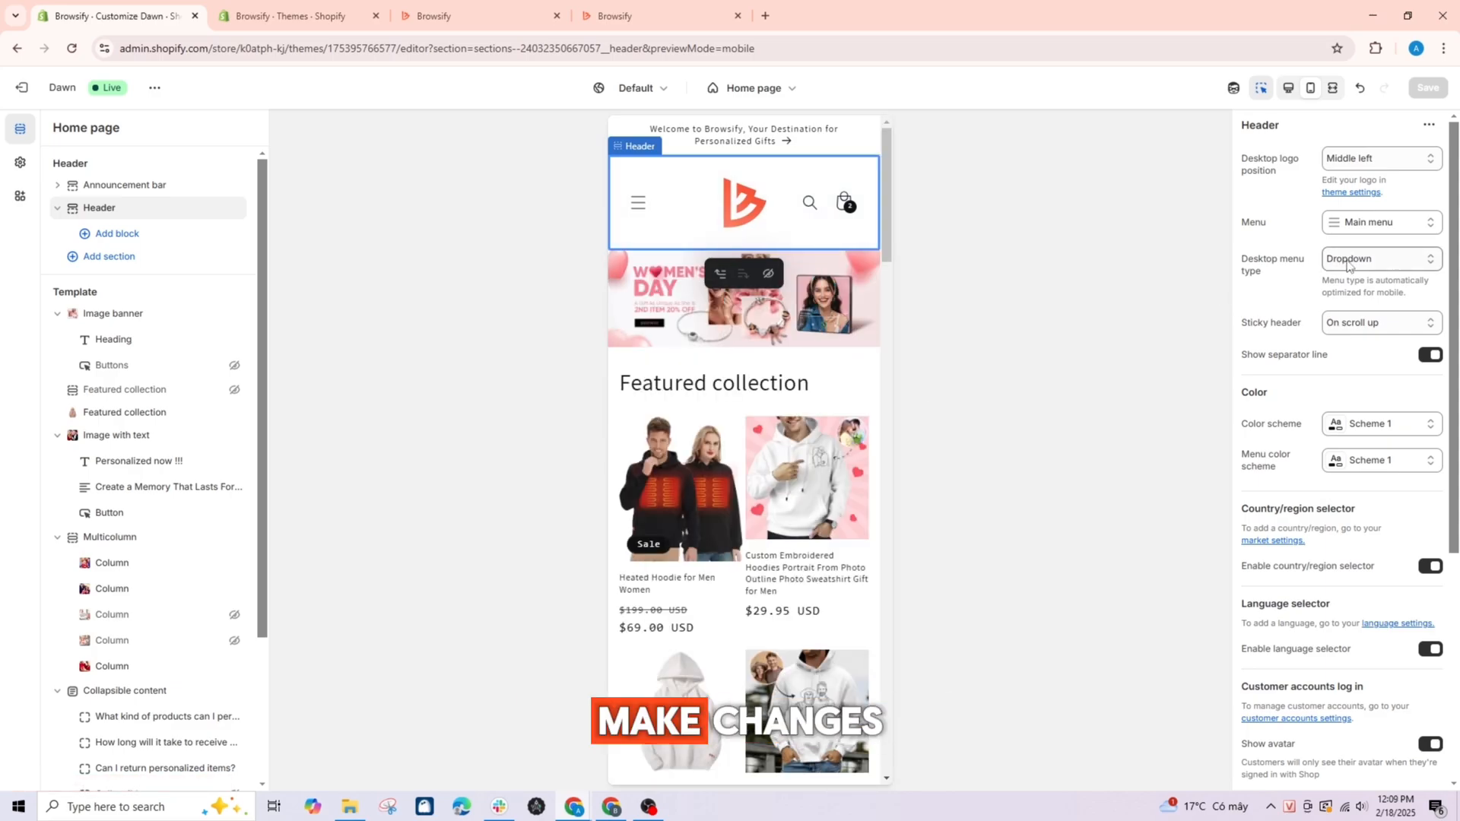
Try the Top left desktop logo position for the header and change it to Middle center.
click(1360, 161)
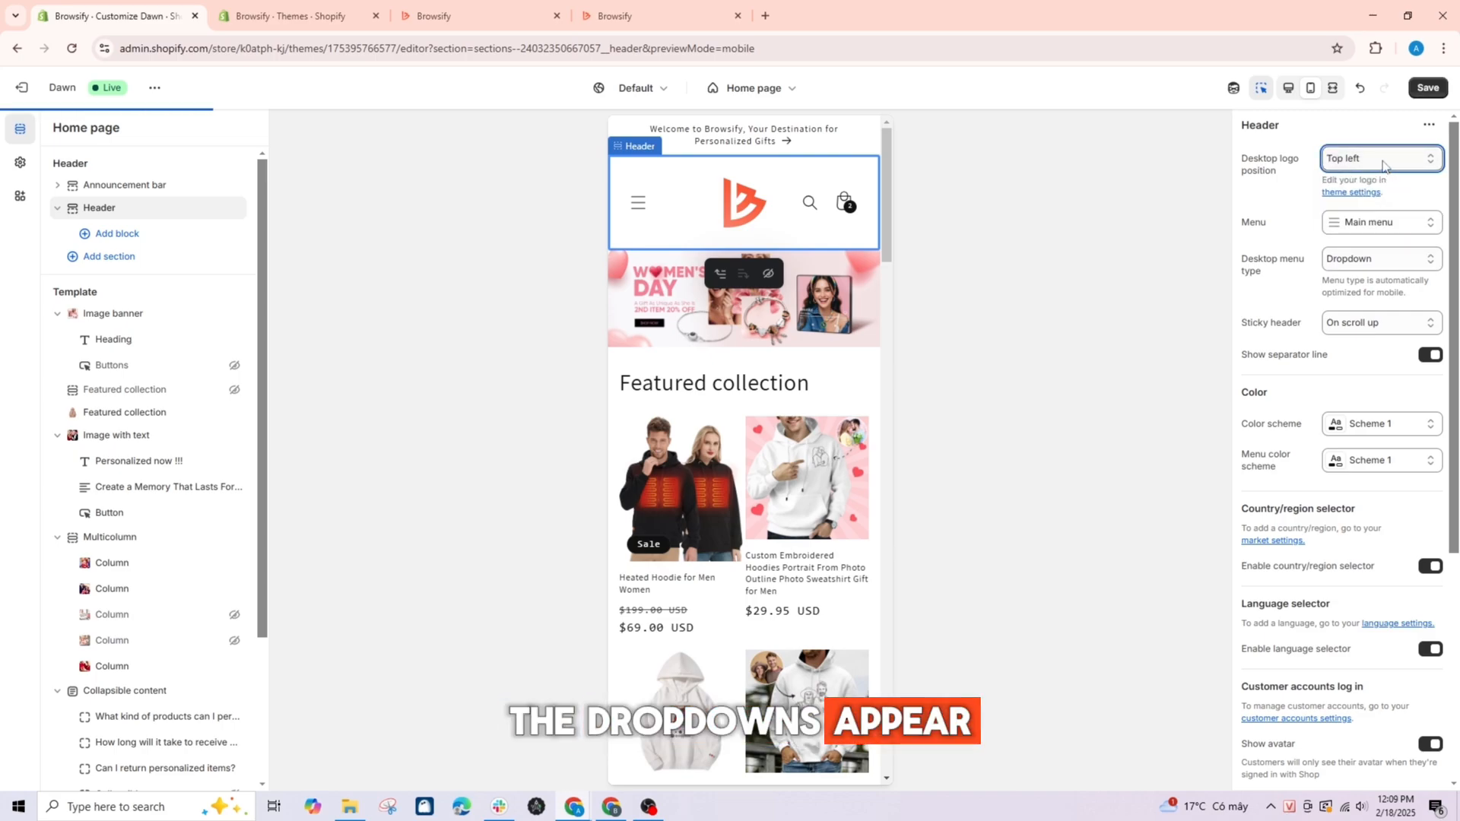
click(1374, 161)
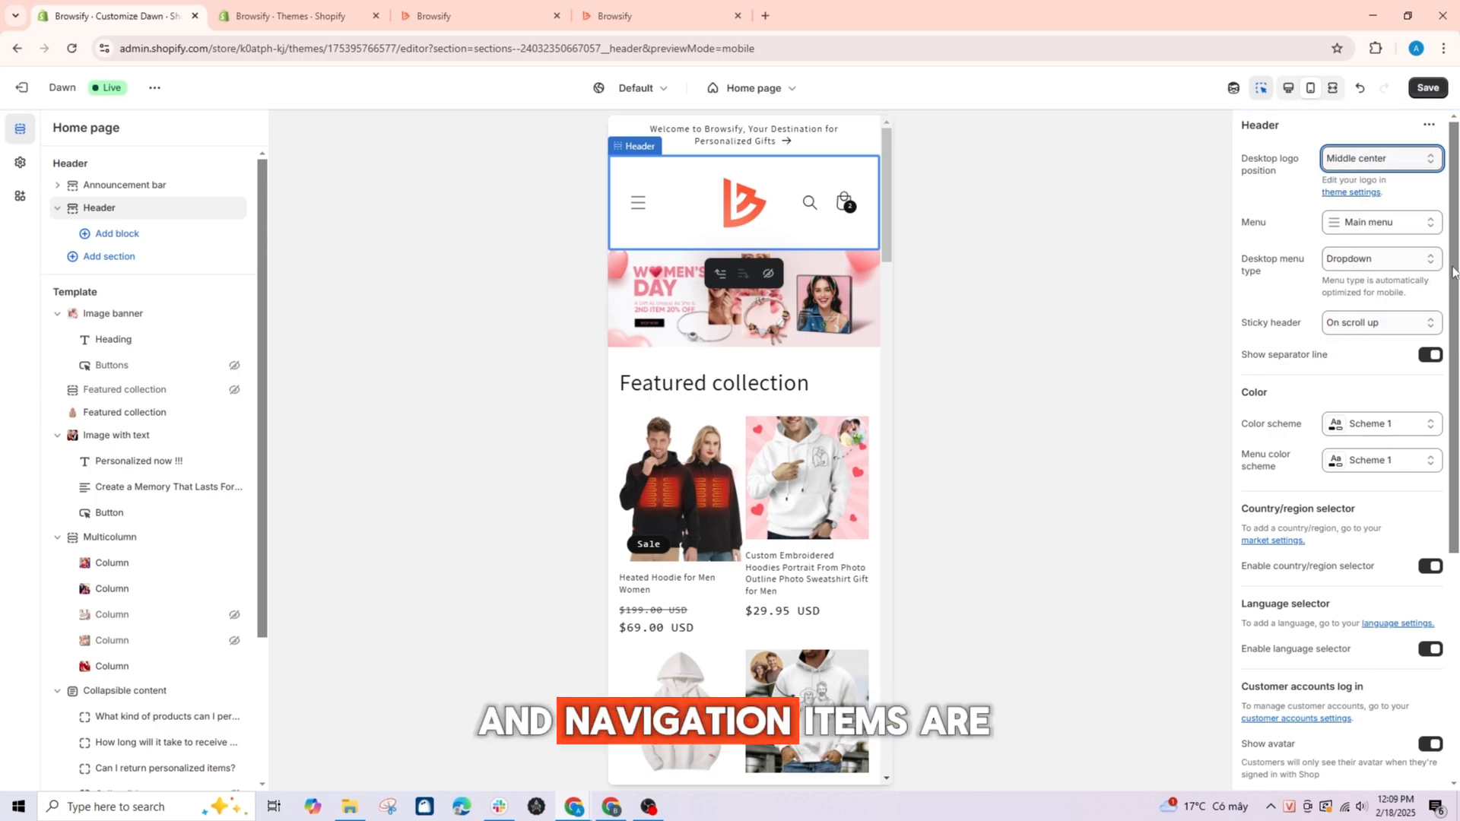
scroll(1452, 271, down, 3)
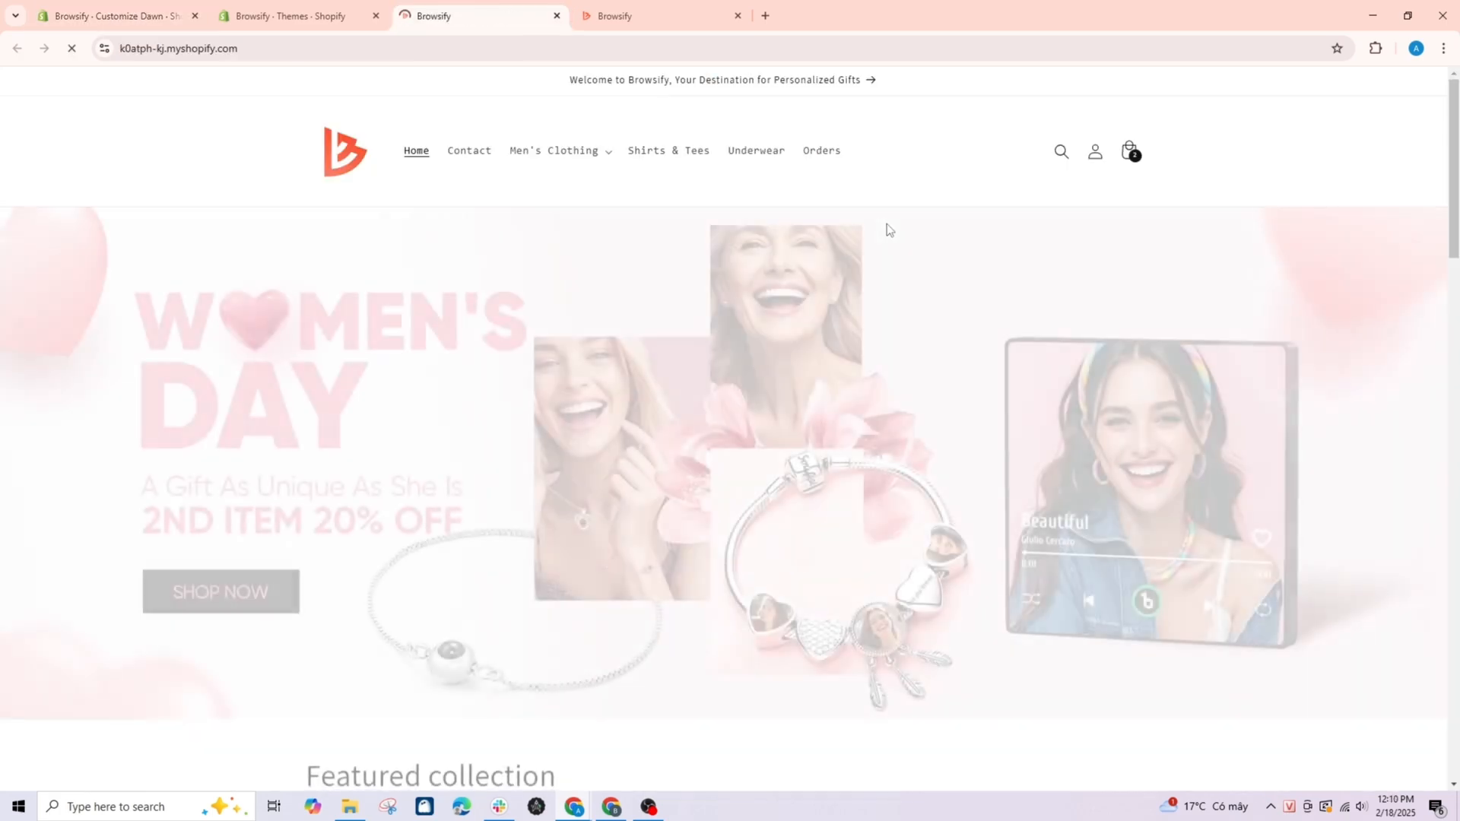
Check the Men's Clothing dropdown on the live storefront and look through the home page down to the footer menus.
click(592, 156)
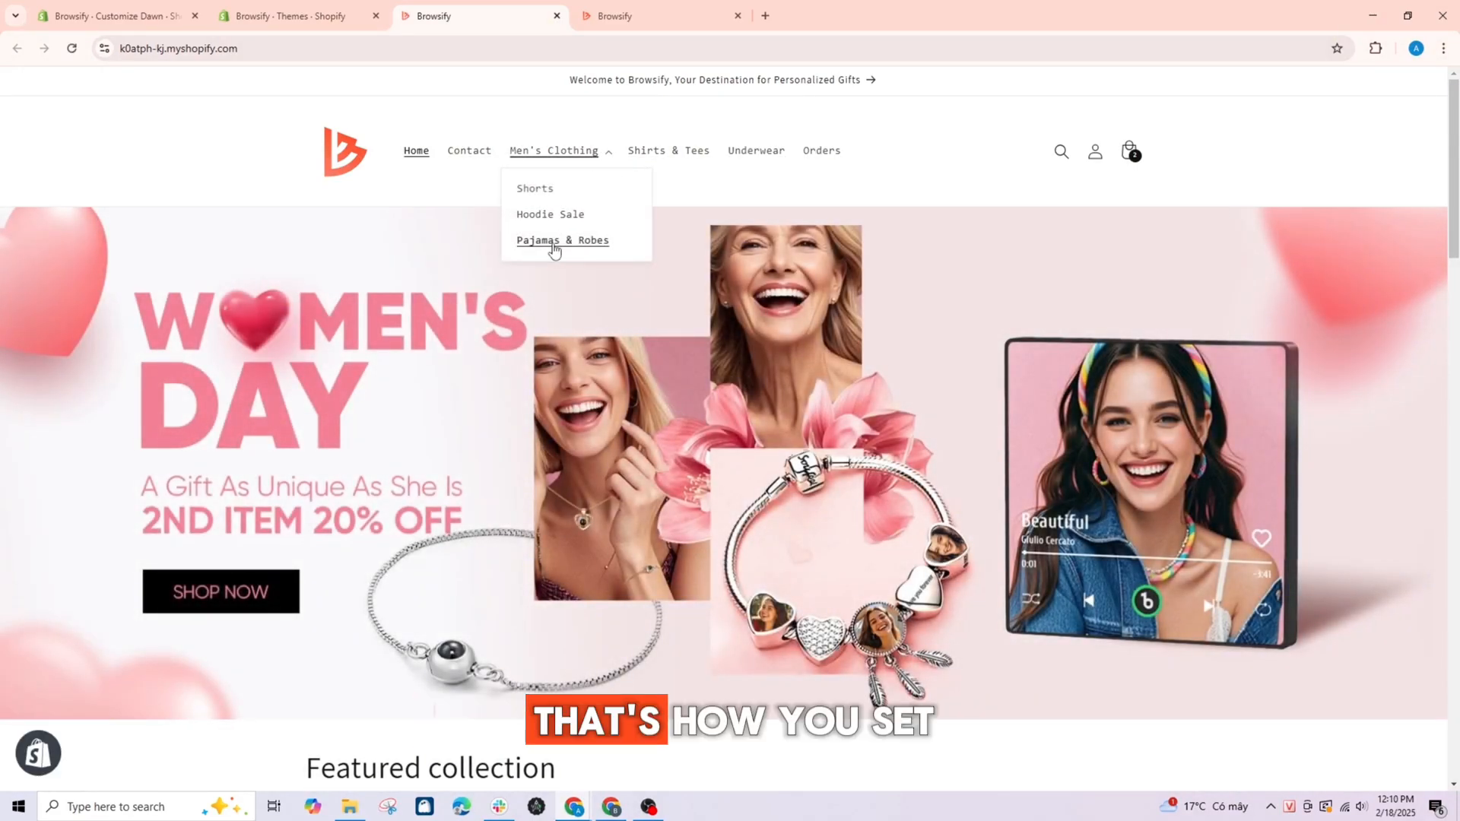
click(1023, 142)
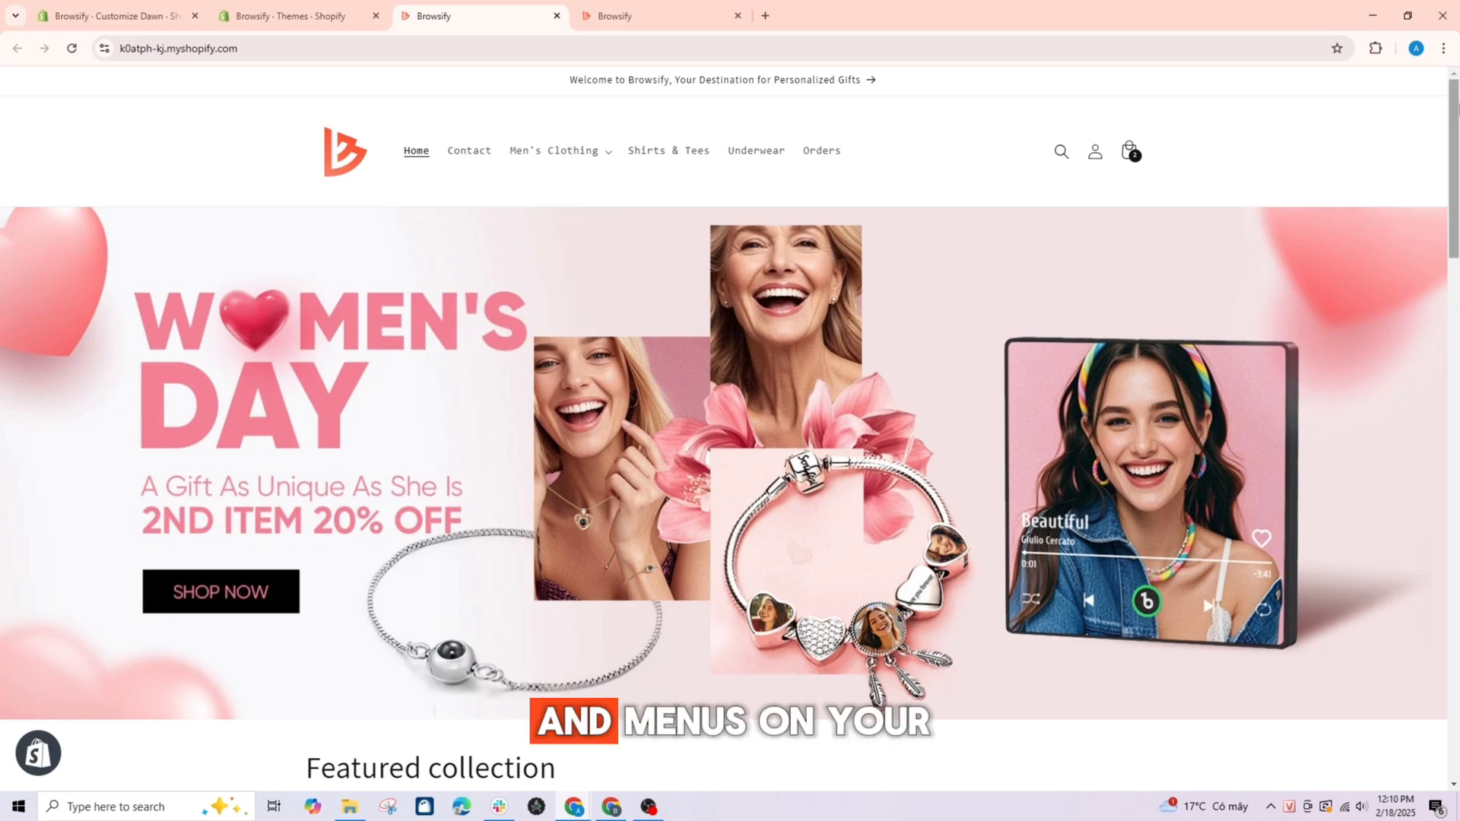
scroll(981, 423, down, 20)
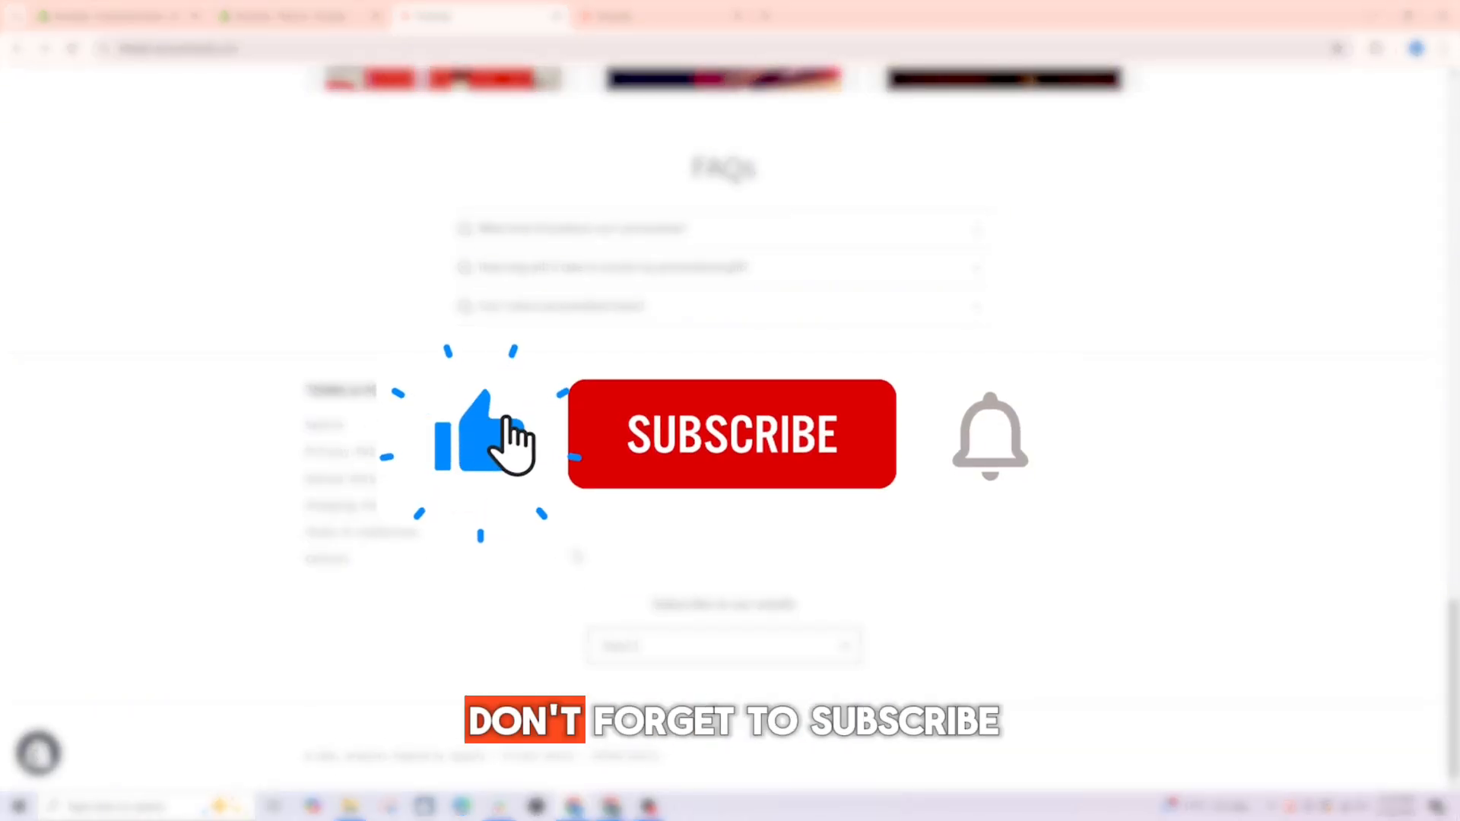
scroll(730, 410, up, 4)
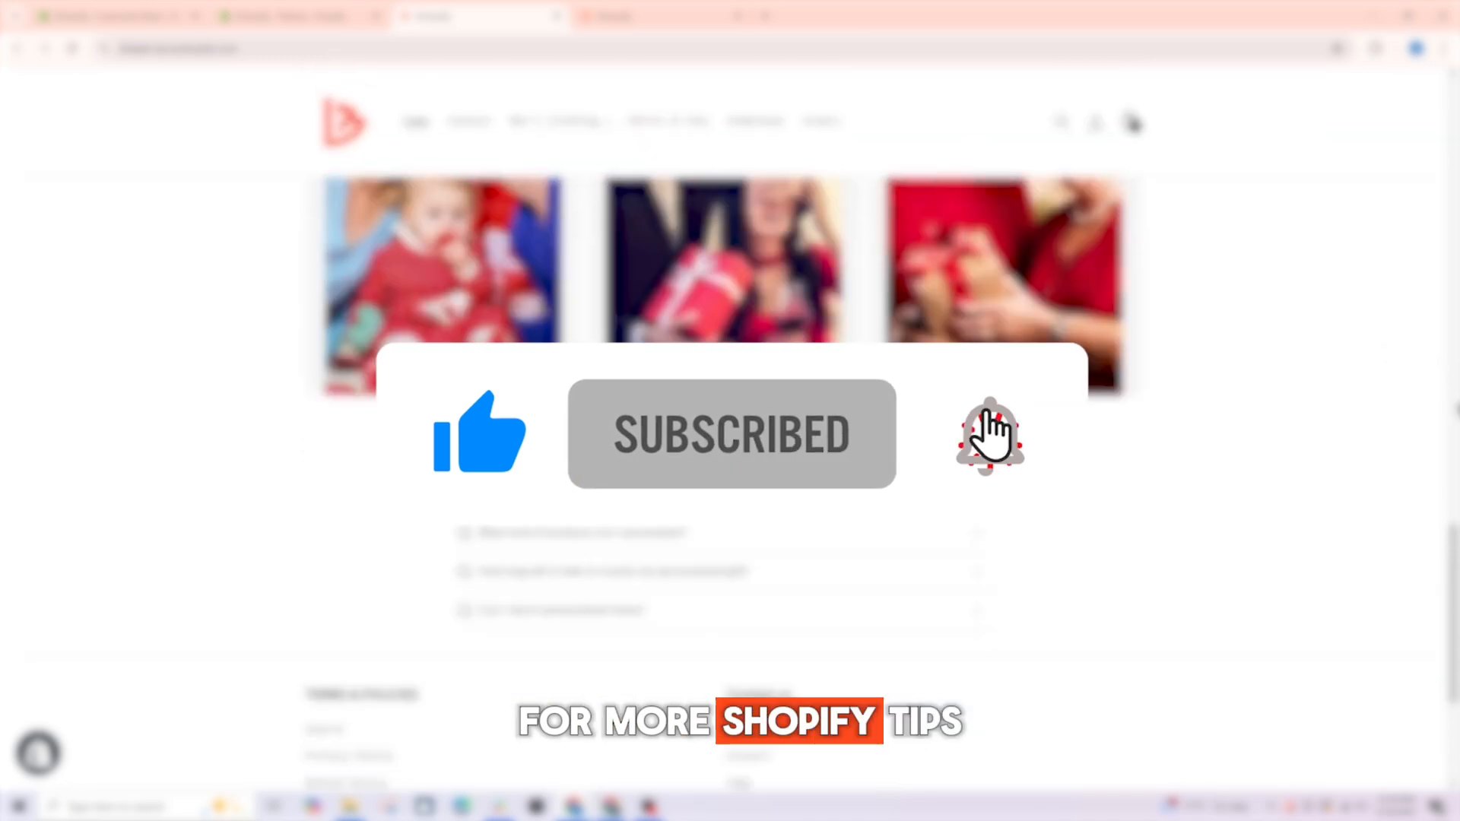